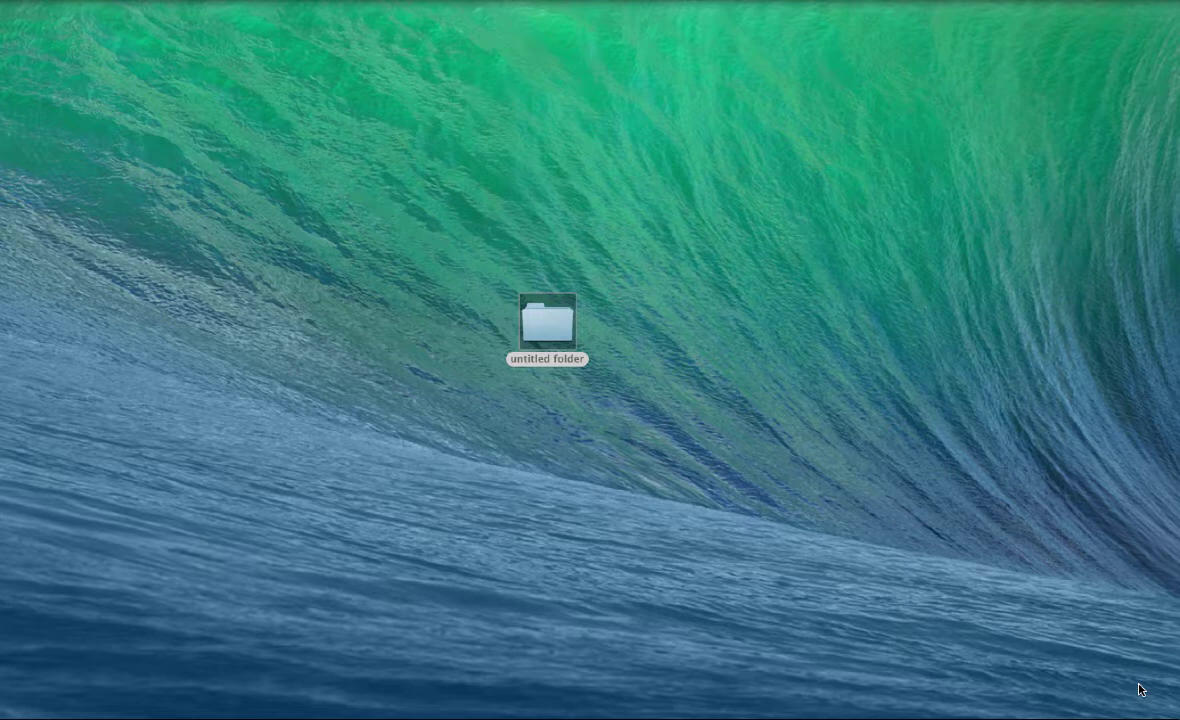
Launch Logic Pro X from its Dock icon to bring up the Startup dialog
{"action": "mouse_move", "coordinate": [822, 705]}
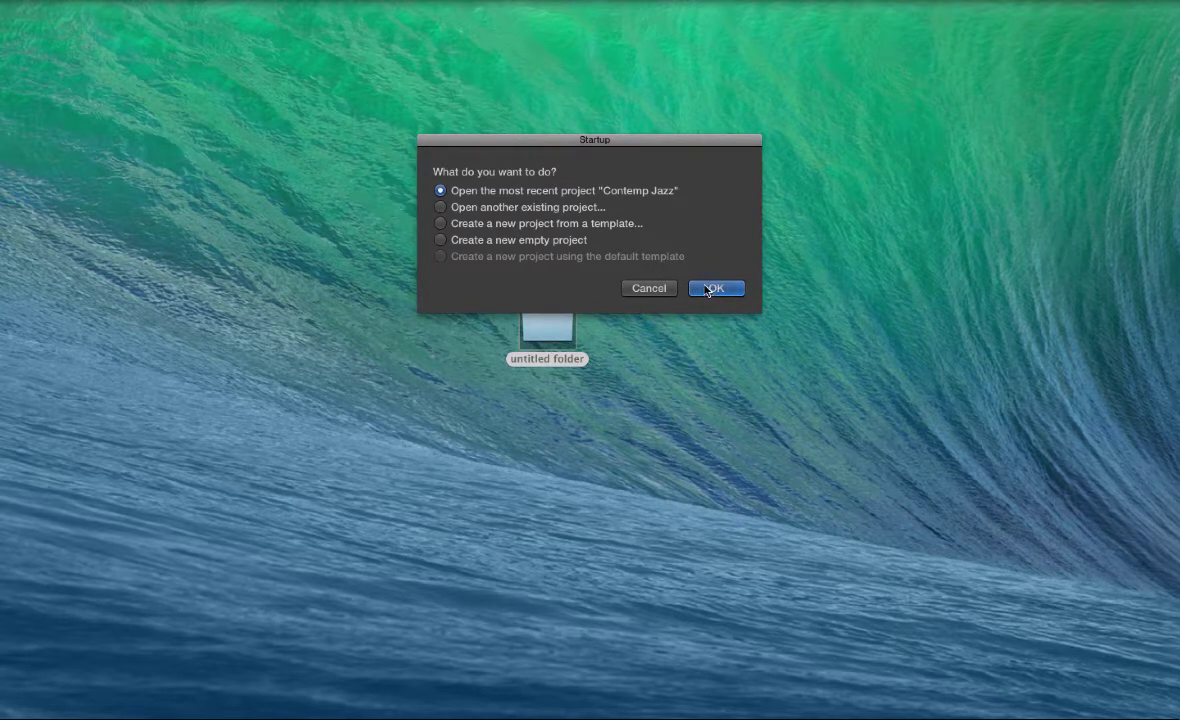
In the Startup dialog, choose 'Create a new project from a template' and confirm with OK
{"action": "left_click", "coordinate": [450, 223]}
{"action": "left_click", "coordinate": [706, 290]}
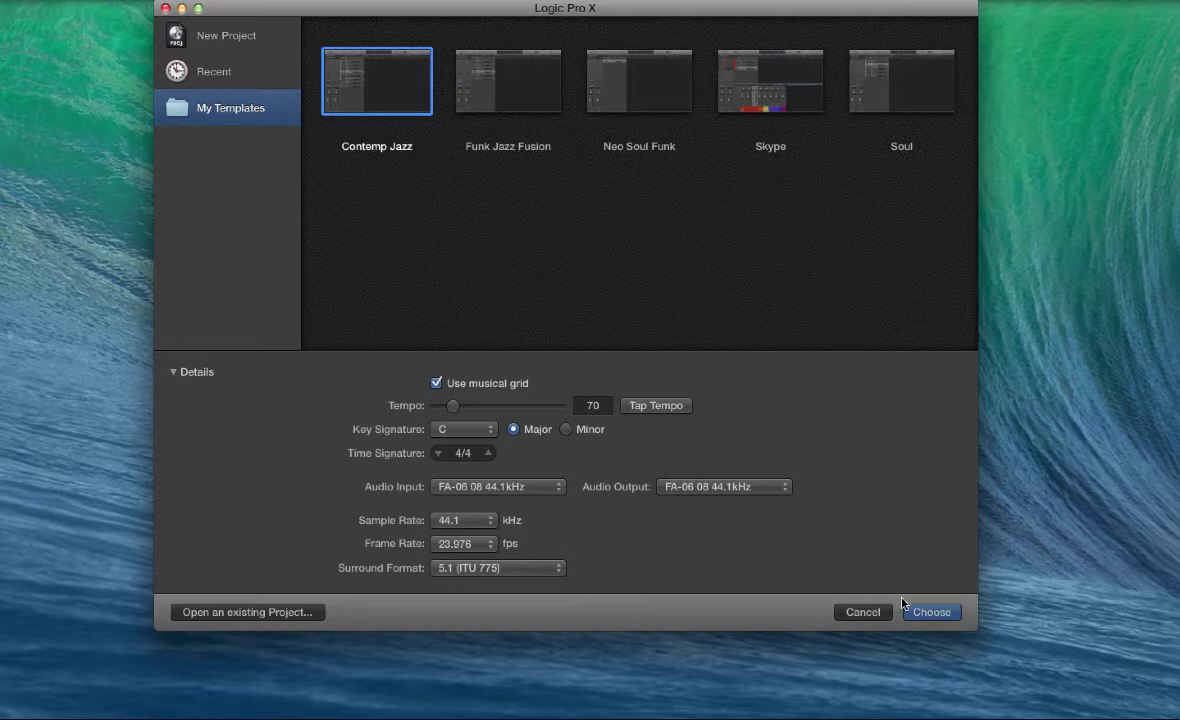
Choose the Contemp Jazz template (70 bpm, C major, 4/4) from My Templates
{"action": "left_click", "coordinate": [932, 612]}
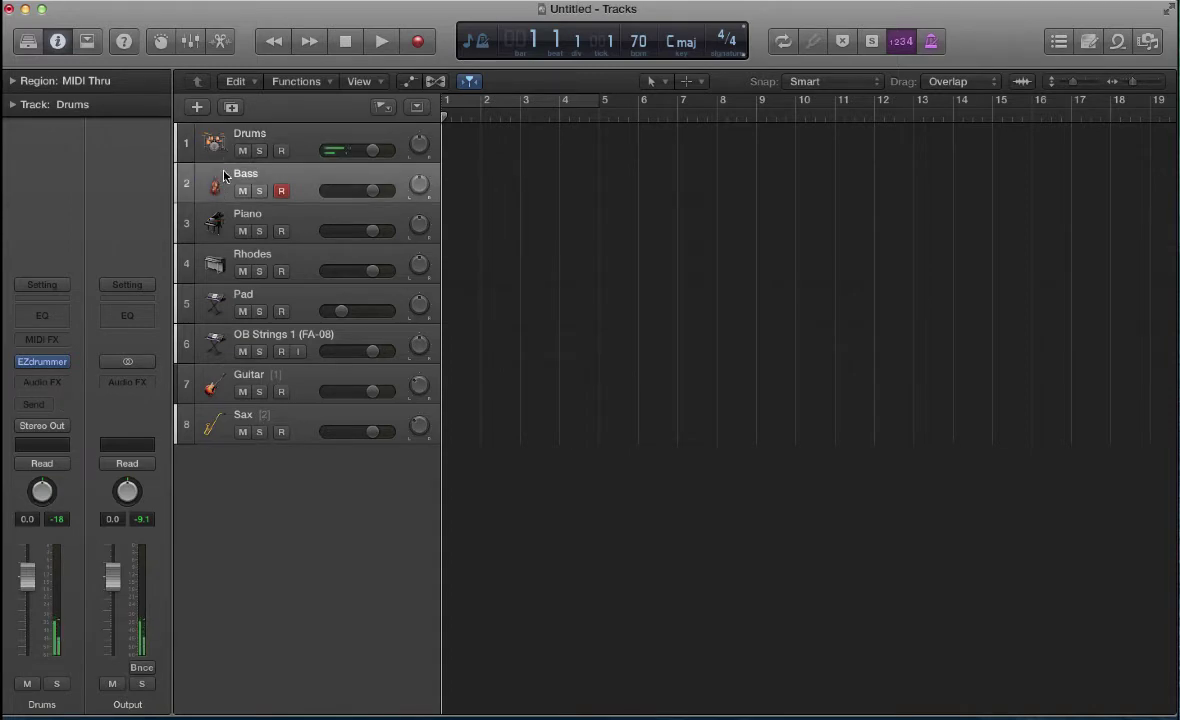
Check each track from Bass through Sax, arm Drums (EZdrummer), then open the View menu
{"action": "left_click", "coordinate": [224, 177]}
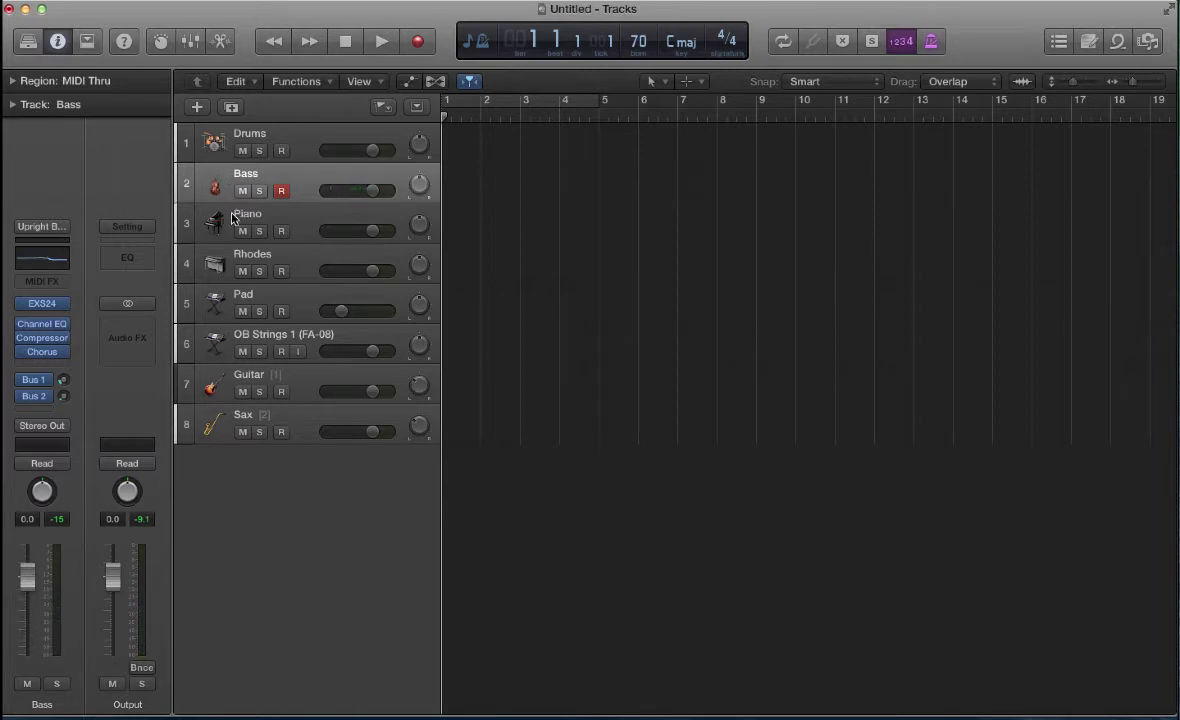
{"action": "left_click", "coordinate": [233, 218]}
{"action": "left_click", "coordinate": [228, 258]}
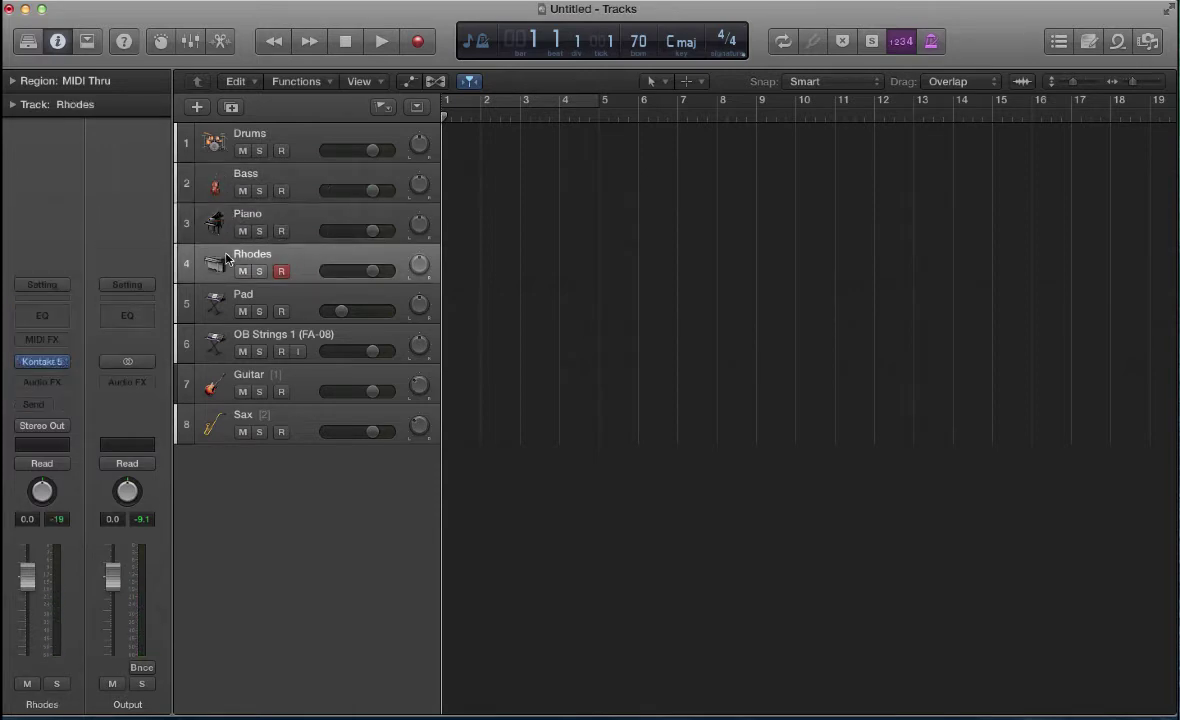
{"action": "left_click", "coordinate": [226, 293]}
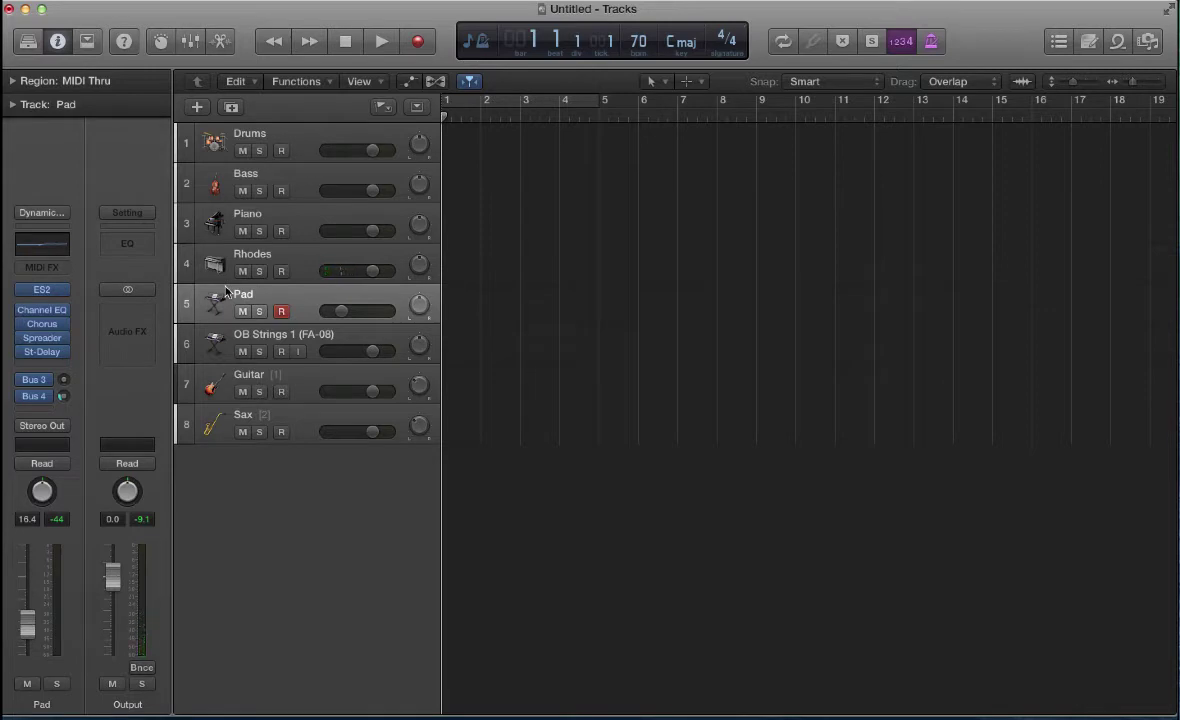
{"action": "left_click", "coordinate": [264, 339]}
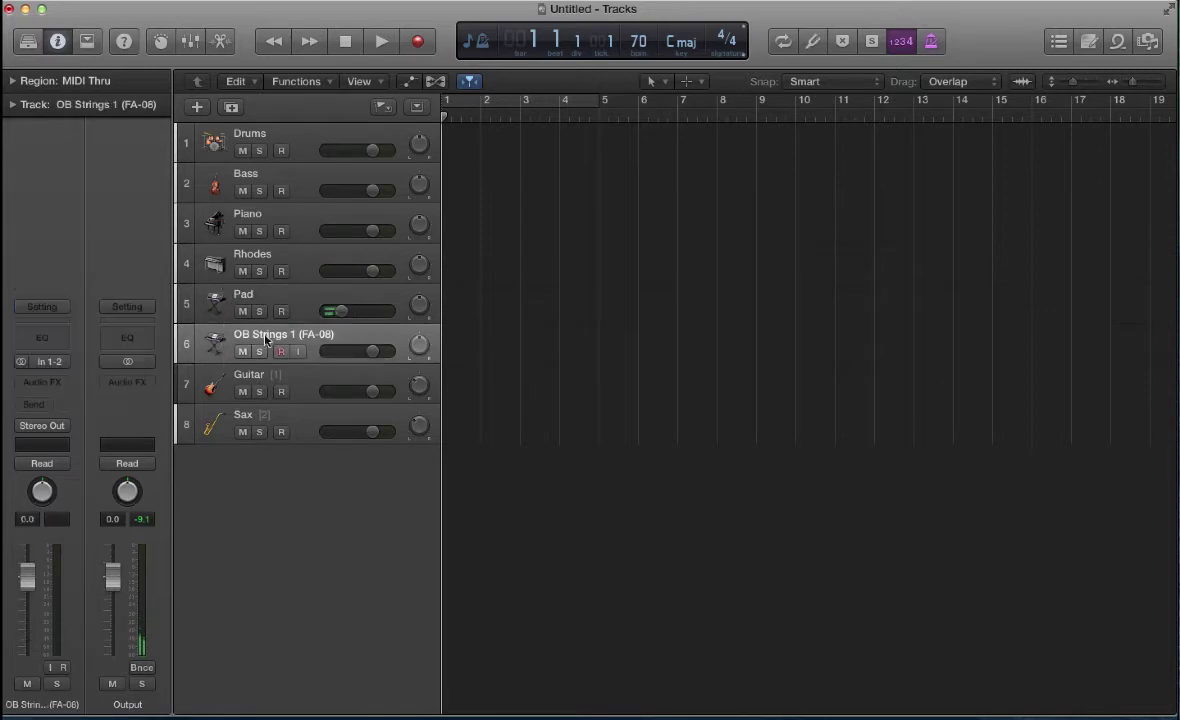
{"action": "left_click", "coordinate": [294, 381]}
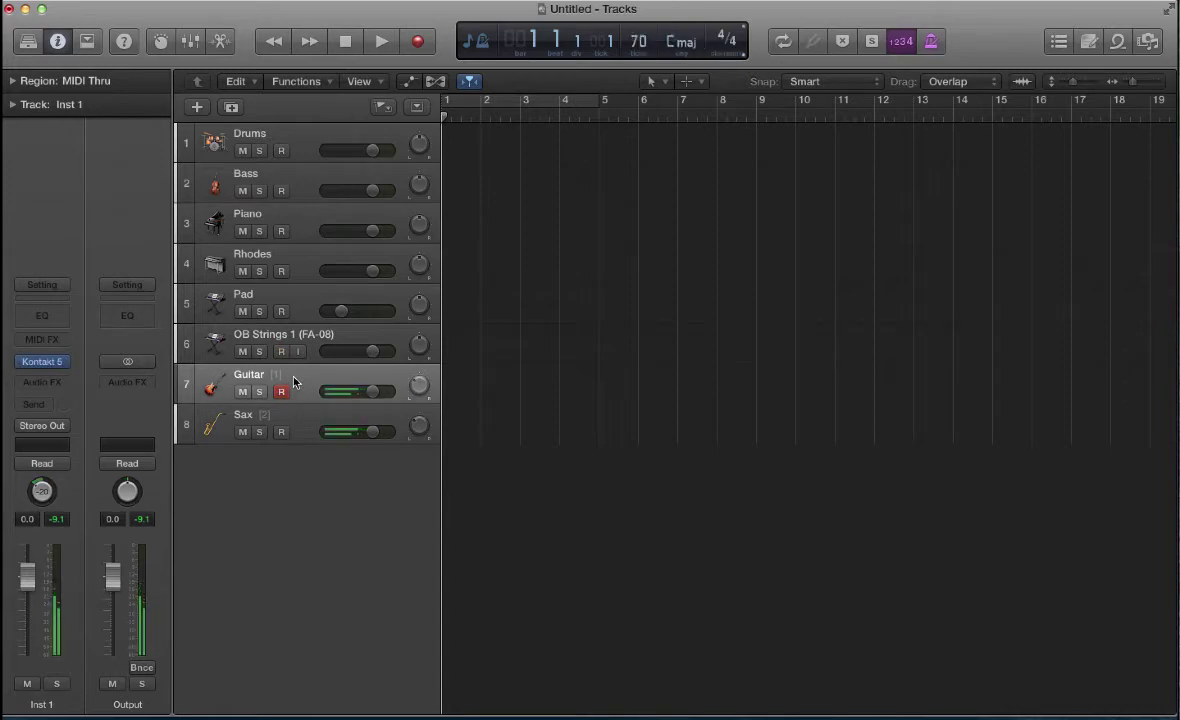
{"action": "left_click", "coordinate": [287, 418]}
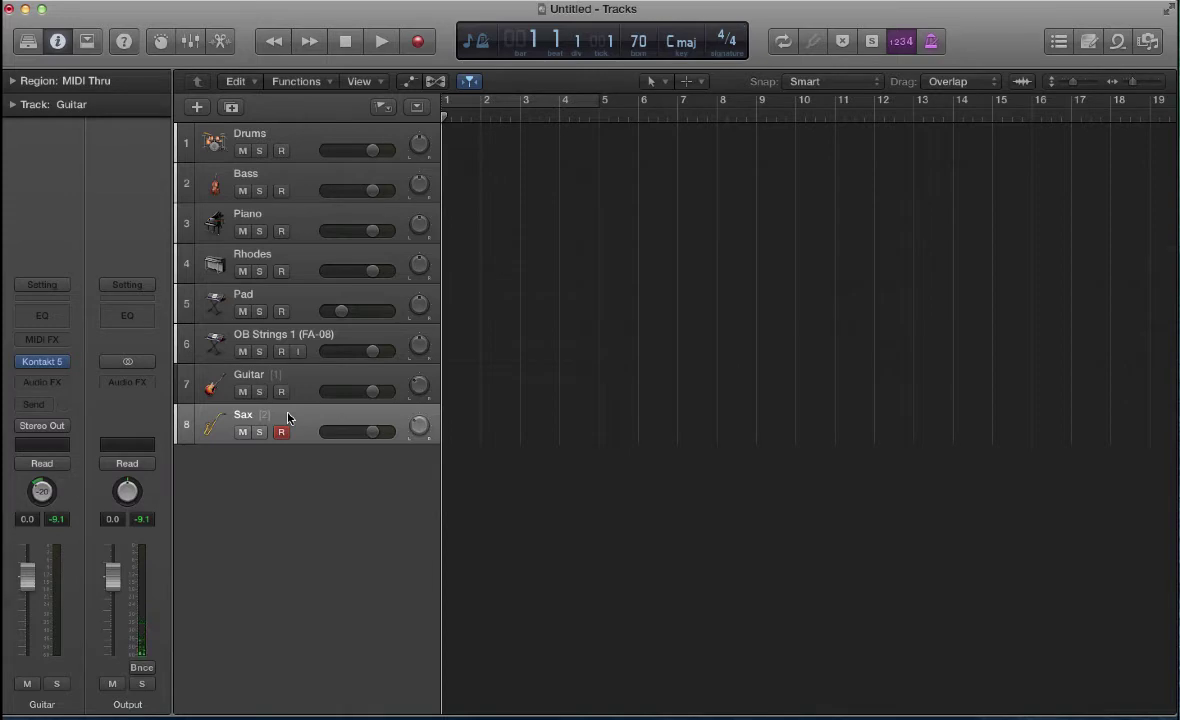
{"action": "left_click", "coordinate": [303, 135]}
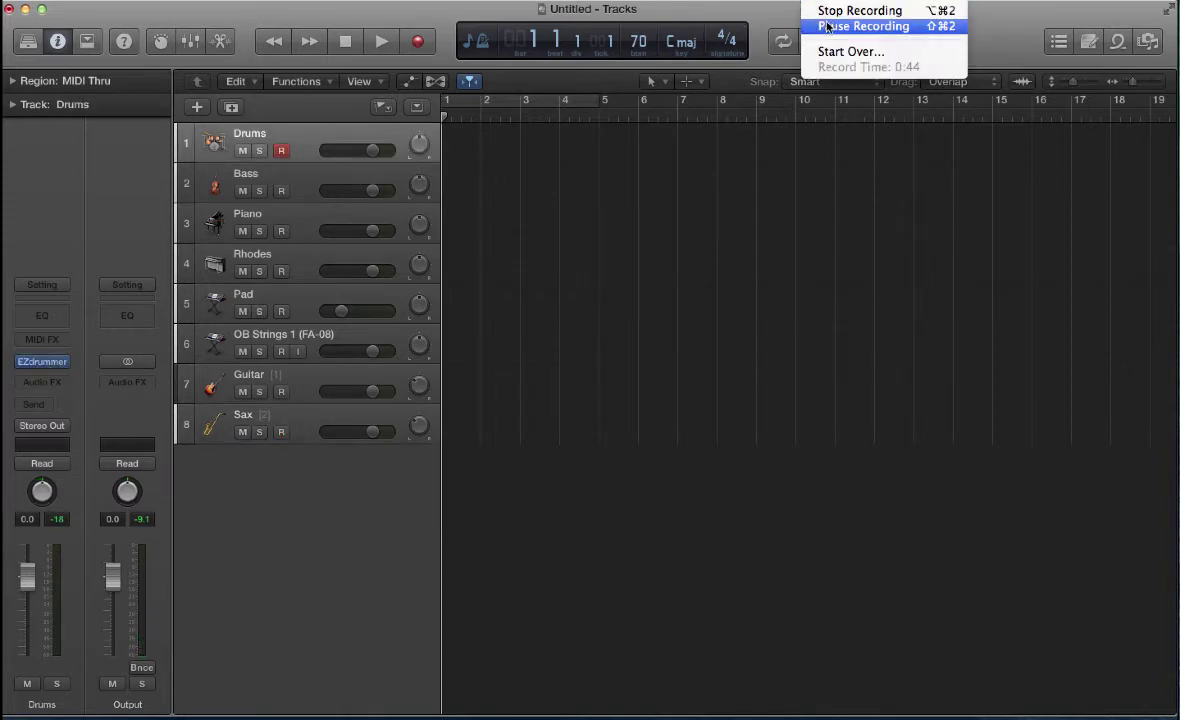
{"action": "left_click", "coordinate": [870, 45]}
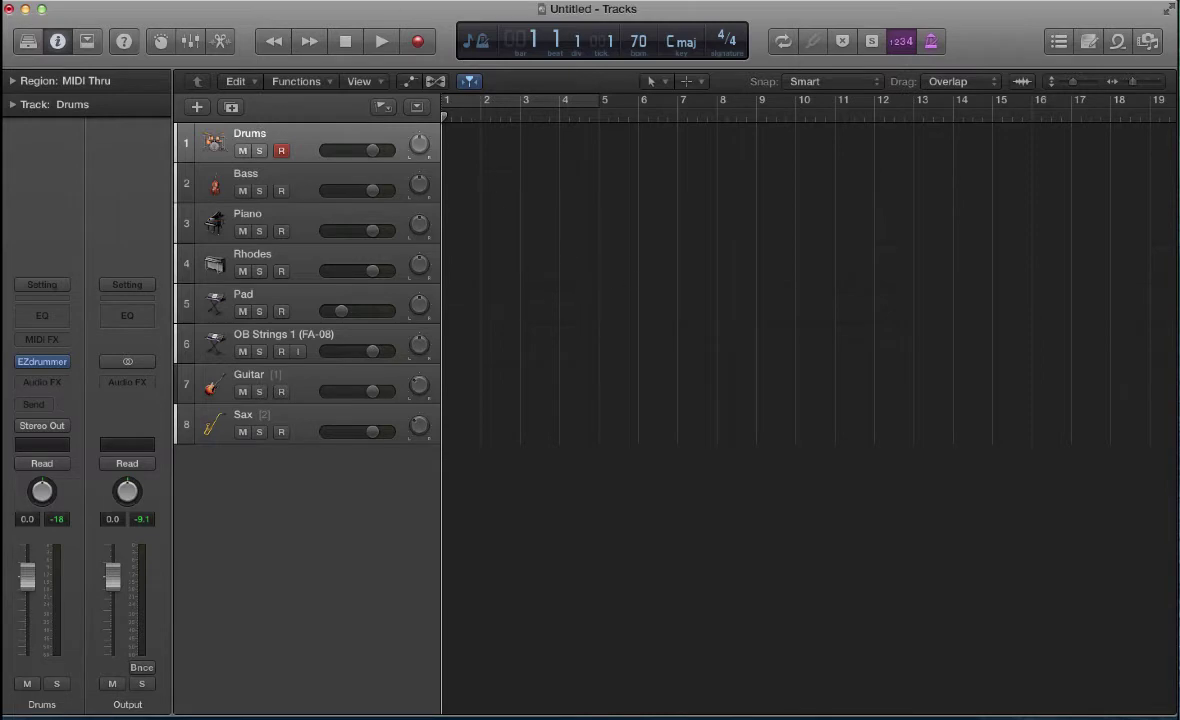
{"action": "left_click", "coordinate": [400, 1]}
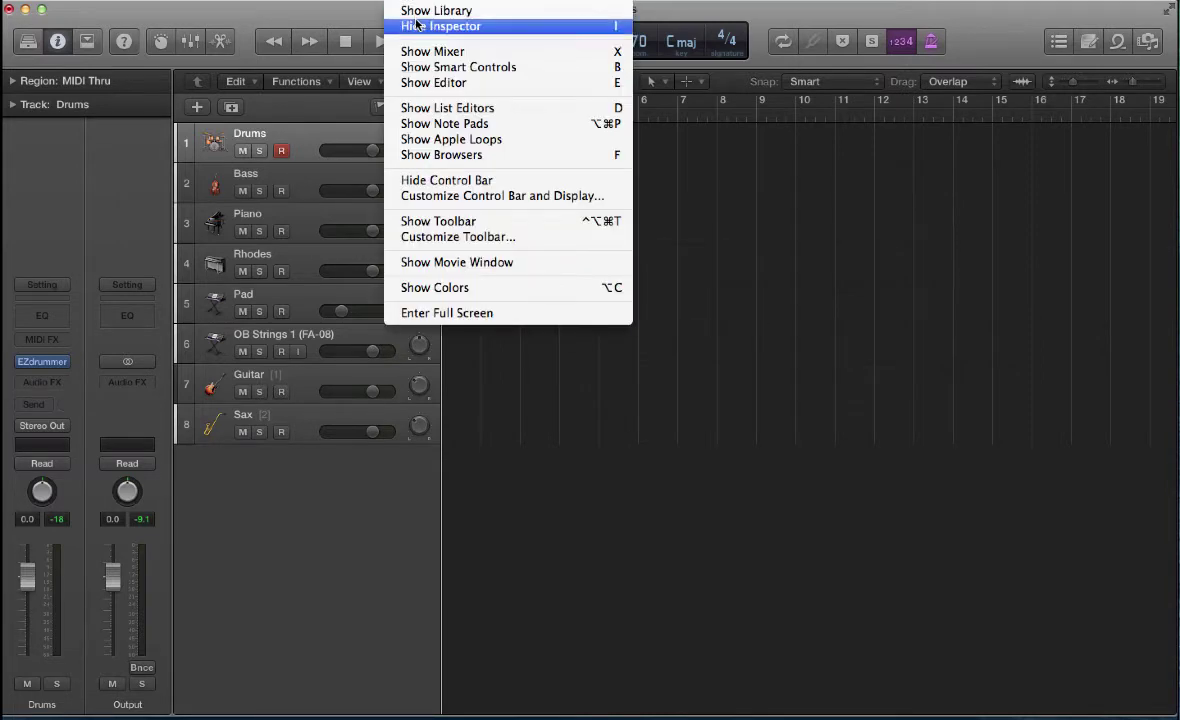
{"action": "left_click", "coordinate": [430, 52]}
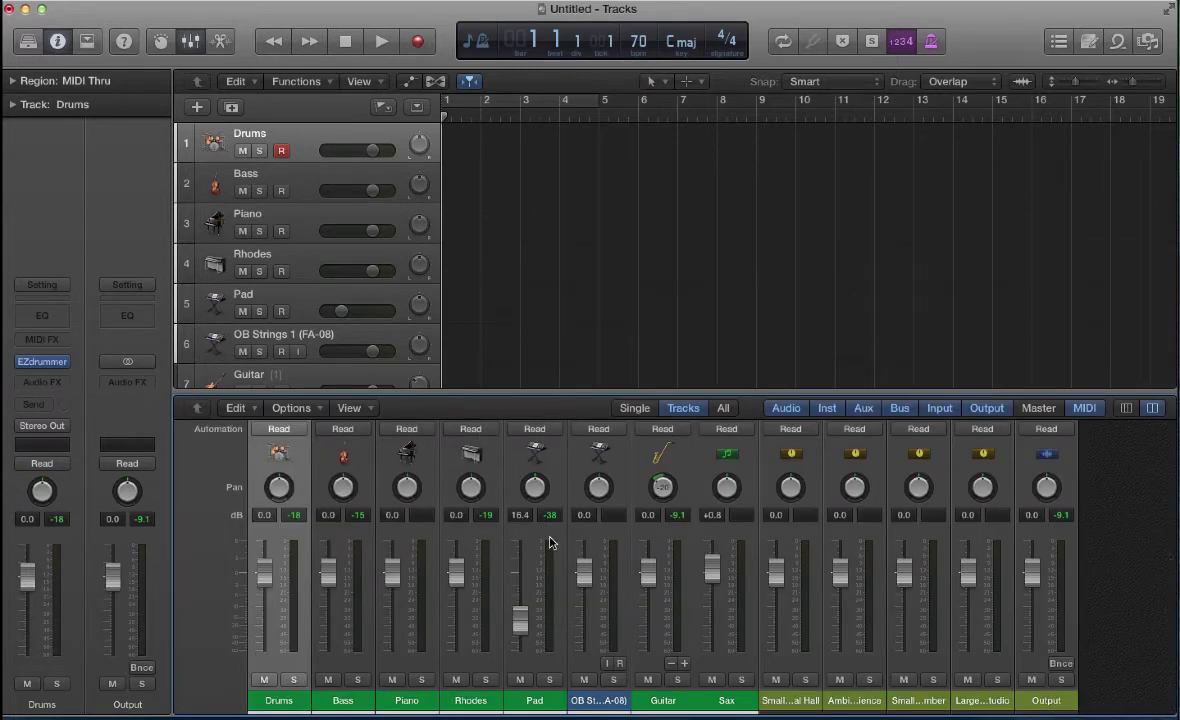
{"action": "scroll", "coordinate": [549, 543], "scroll_direction": "up", "scroll_amount": 1}
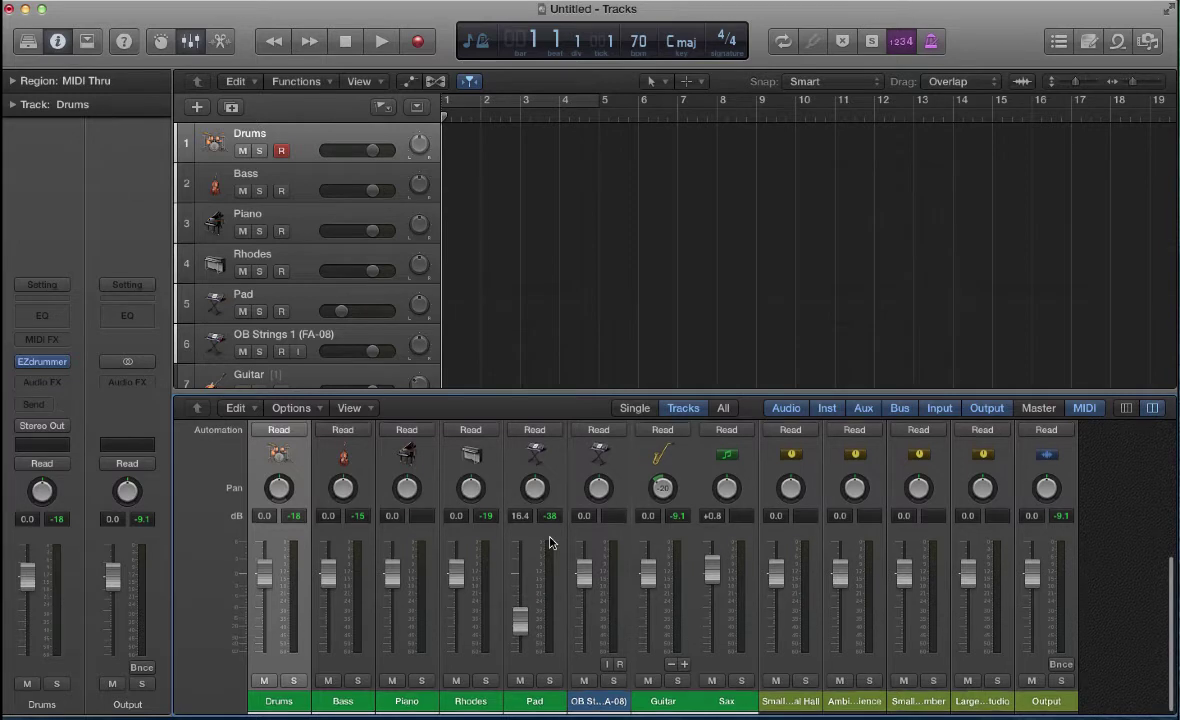
{"action": "scroll", "coordinate": [727, 536], "scroll_direction": "up", "scroll_amount": 3}
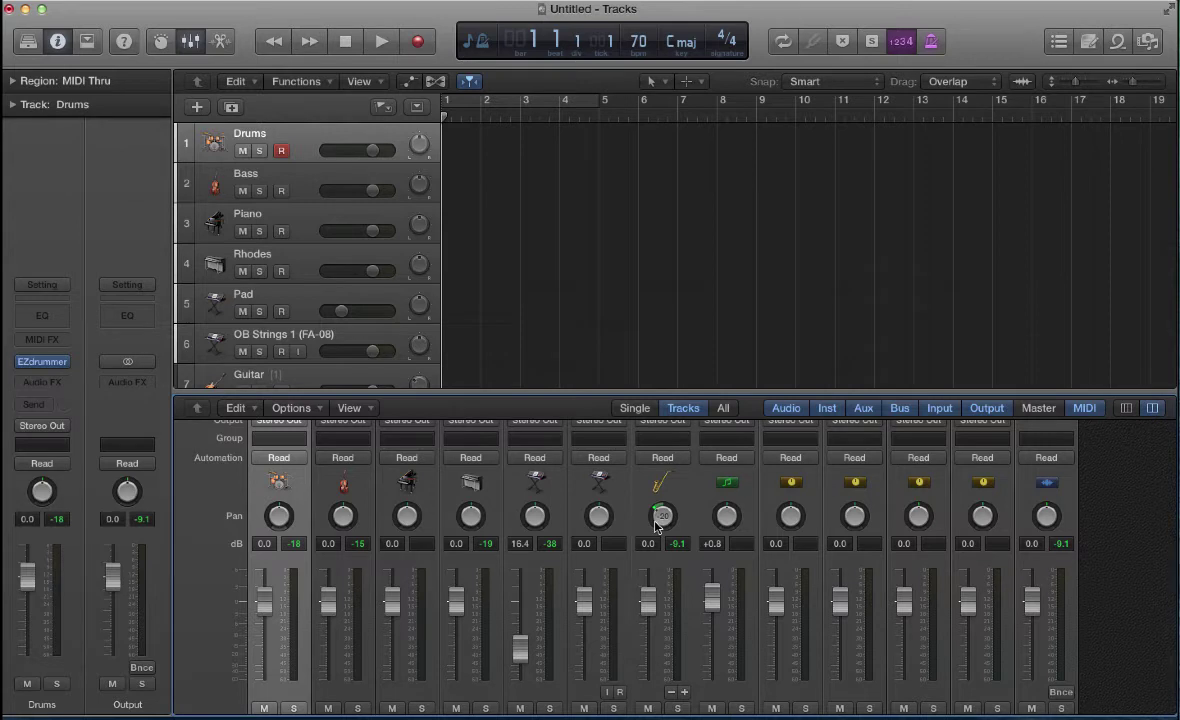
{"action": "scroll", "coordinate": [727, 527], "scroll_direction": "up", "scroll_amount": 3}
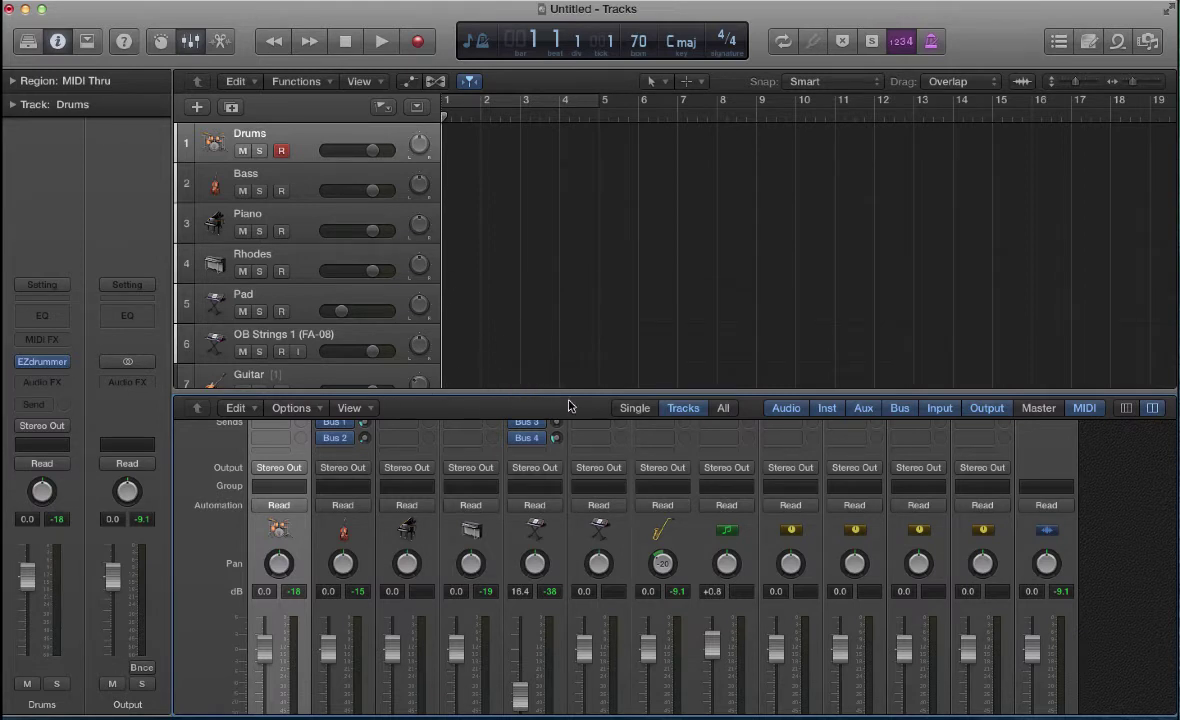
{"action": "left_click_drag", "start_coordinate": [577, 390], "coordinate": [654, 709]}
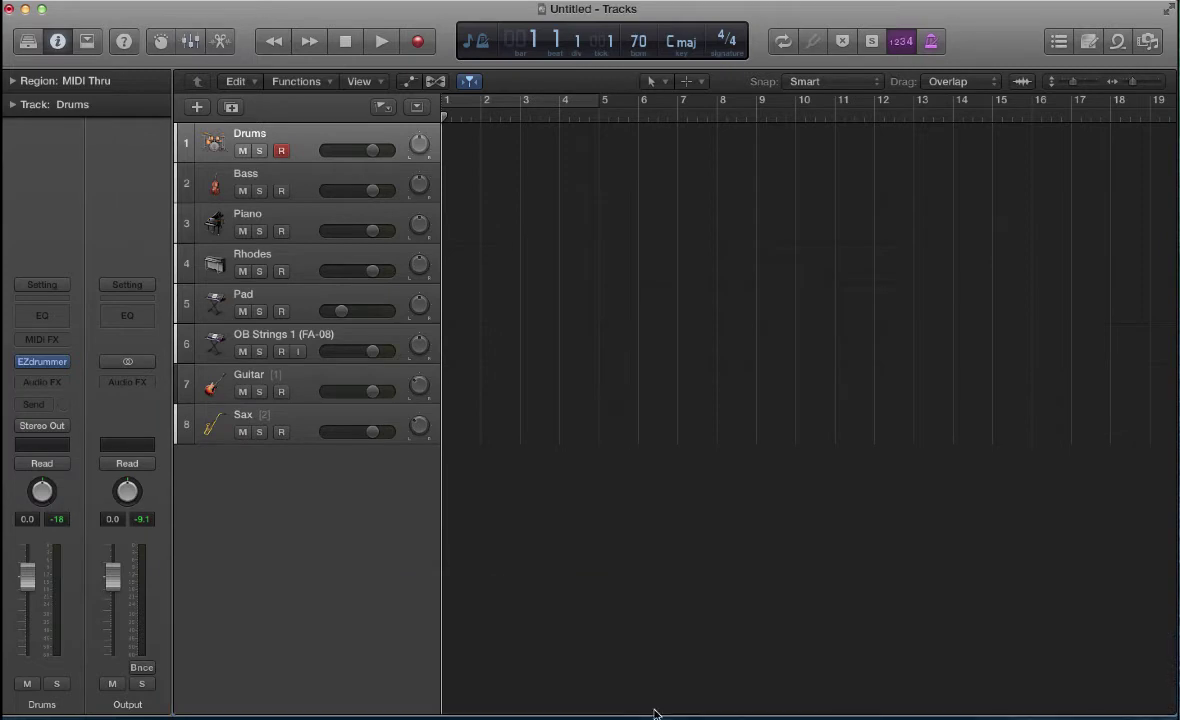
Arm the Guitar track with its R button, then choose an item from the menu bar
{"action": "left_click", "coordinate": [281, 392]}
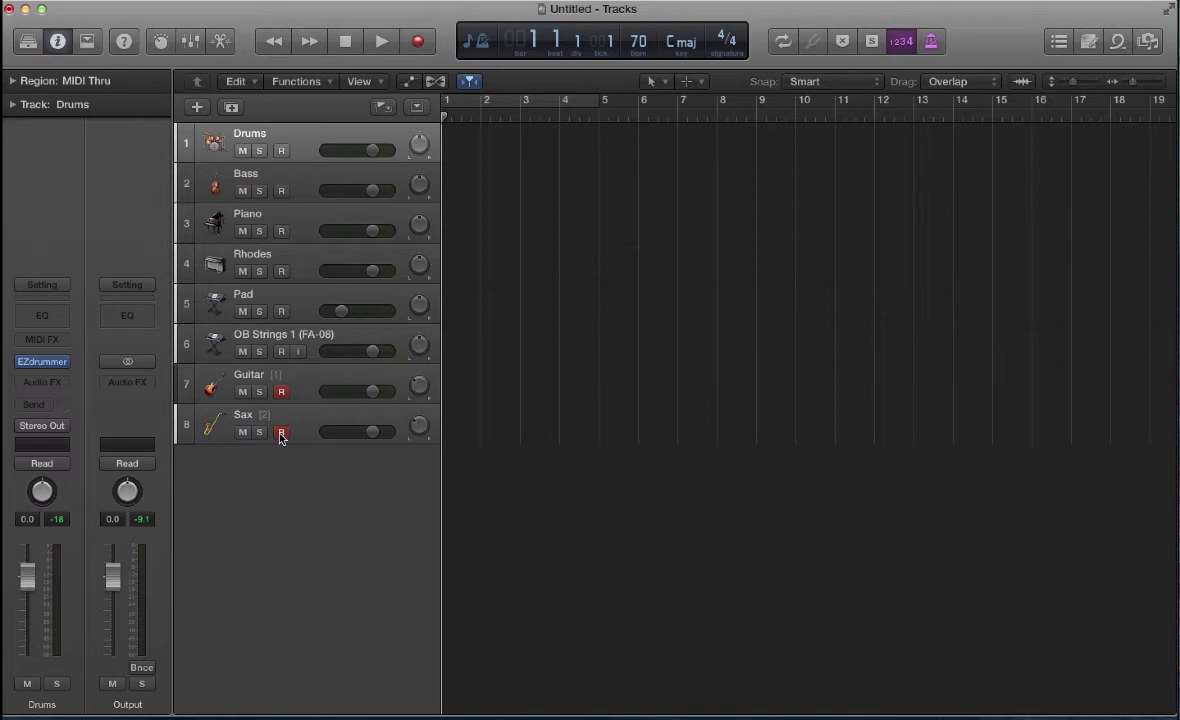
{"action": "left_click", "coordinate": [812, 2]}
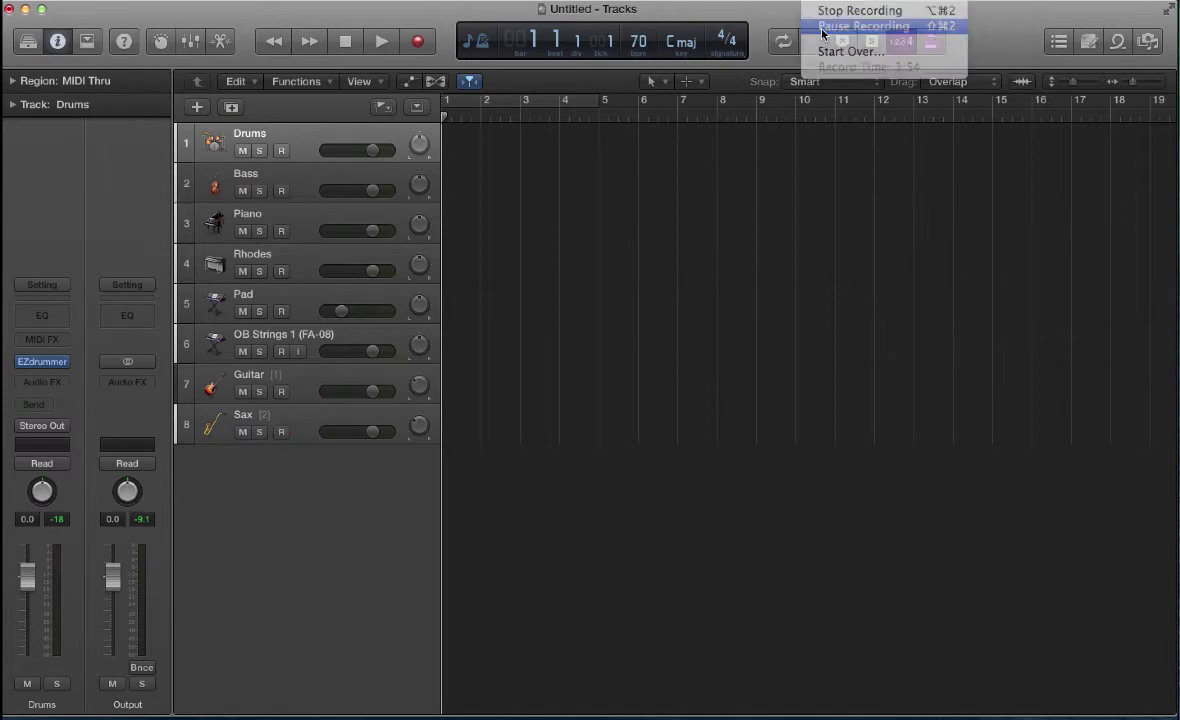
{"action": "left_click", "coordinate": [824, 32]}
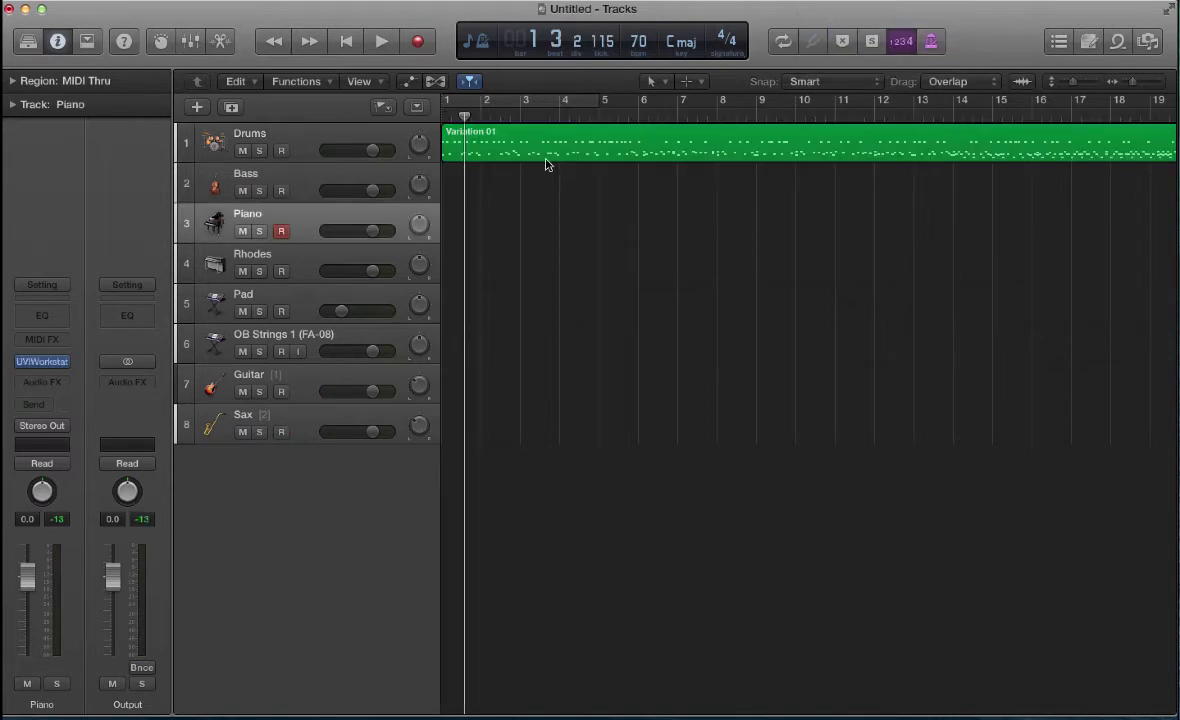
Set a cycle range from bar 1 to bar 13 and arm the Piano track
{"action": "left_click", "coordinate": [267, 138]}
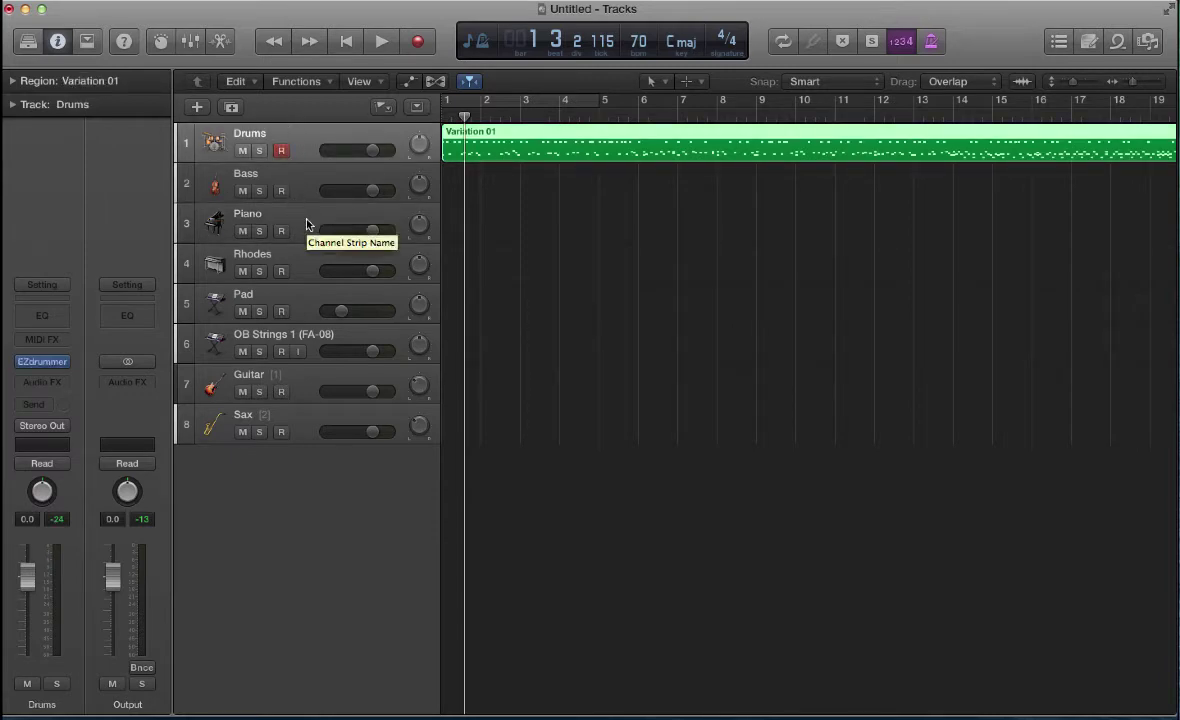
{"action": "left_click_drag", "start_coordinate": [447, 99], "coordinate": [917, 117]}
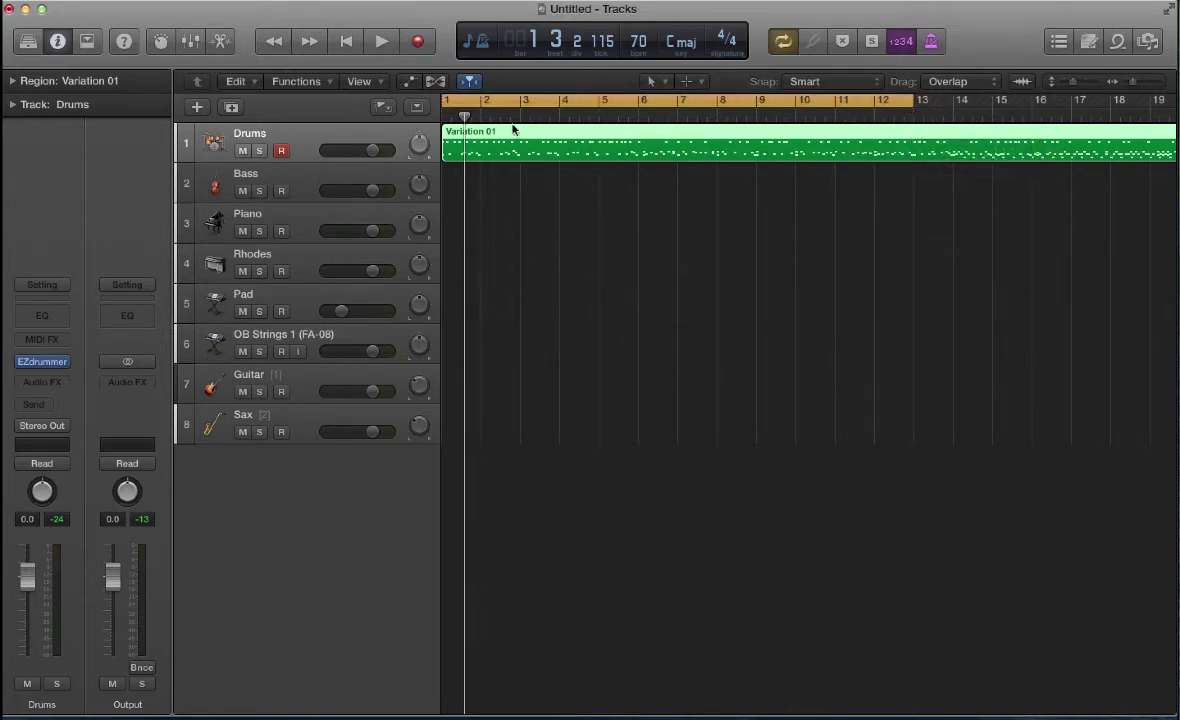
{"action": "left_click", "coordinate": [317, 183]}
{"action": "left_click", "coordinate": [293, 227]}
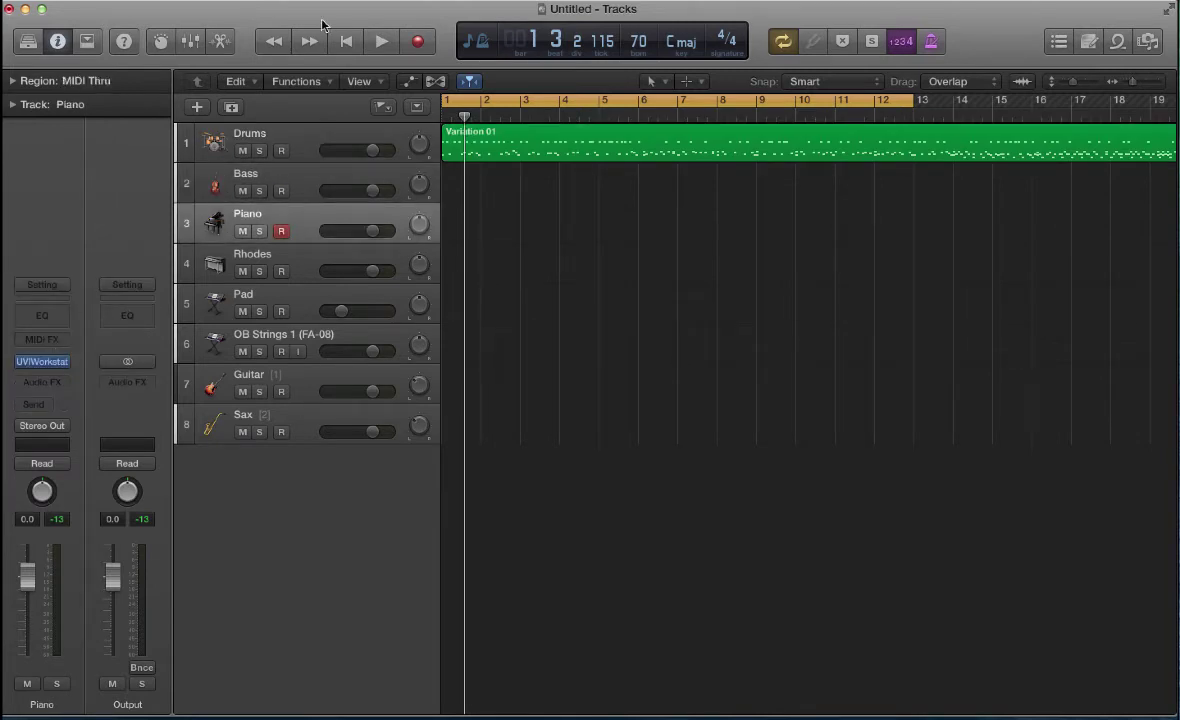
Record an eight-bar Piano region over bars 1–9, then trim the cycle to bars 1–9
{"action": "left_click", "coordinate": [418, 42]}
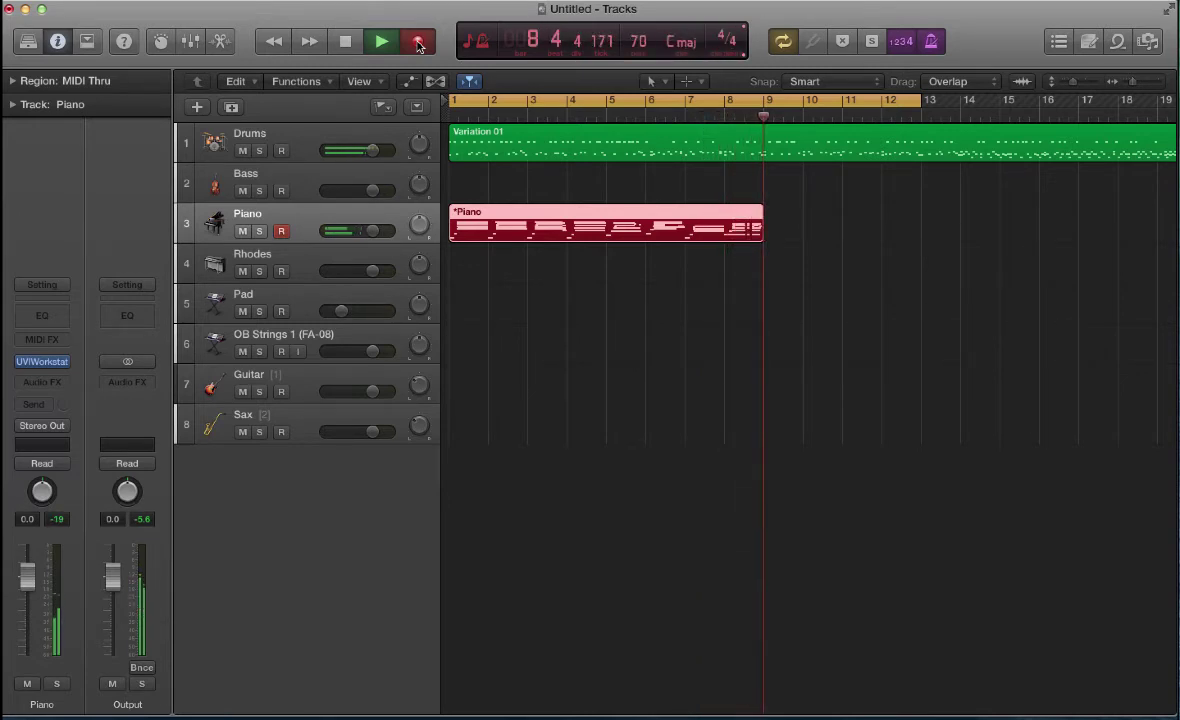
{"action": "key", "text": "space"}
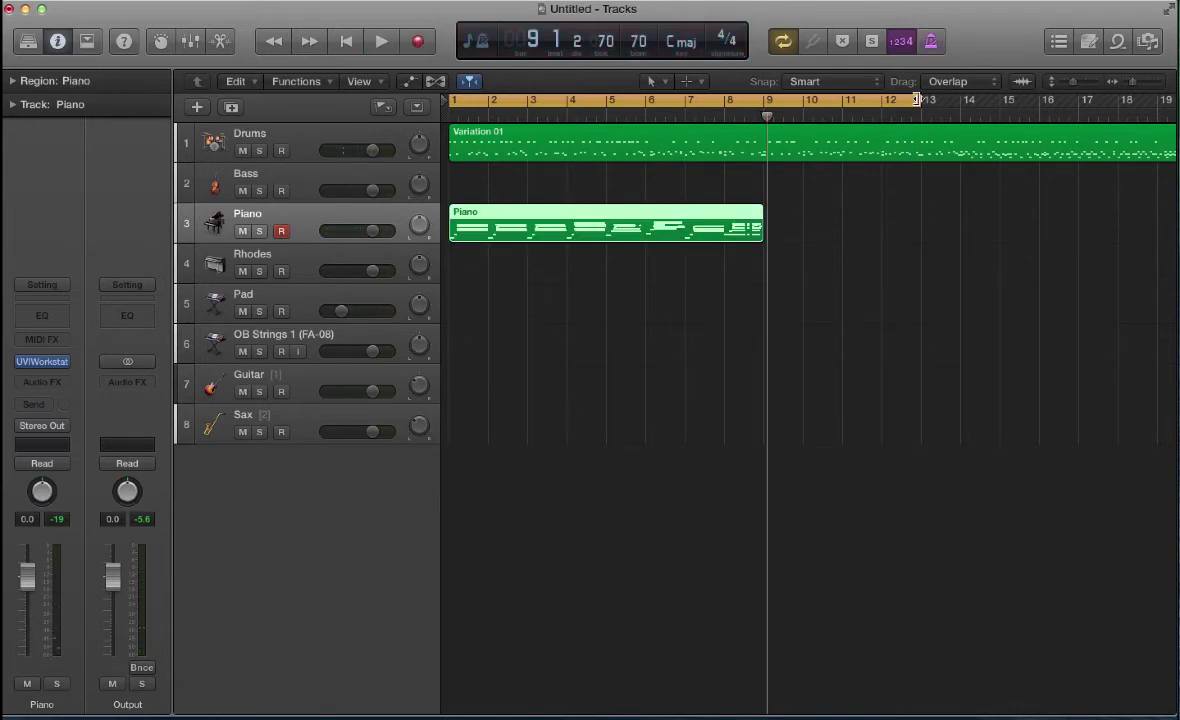
{"action": "left_click_drag", "start_coordinate": [930, 101], "coordinate": [766, 127]}
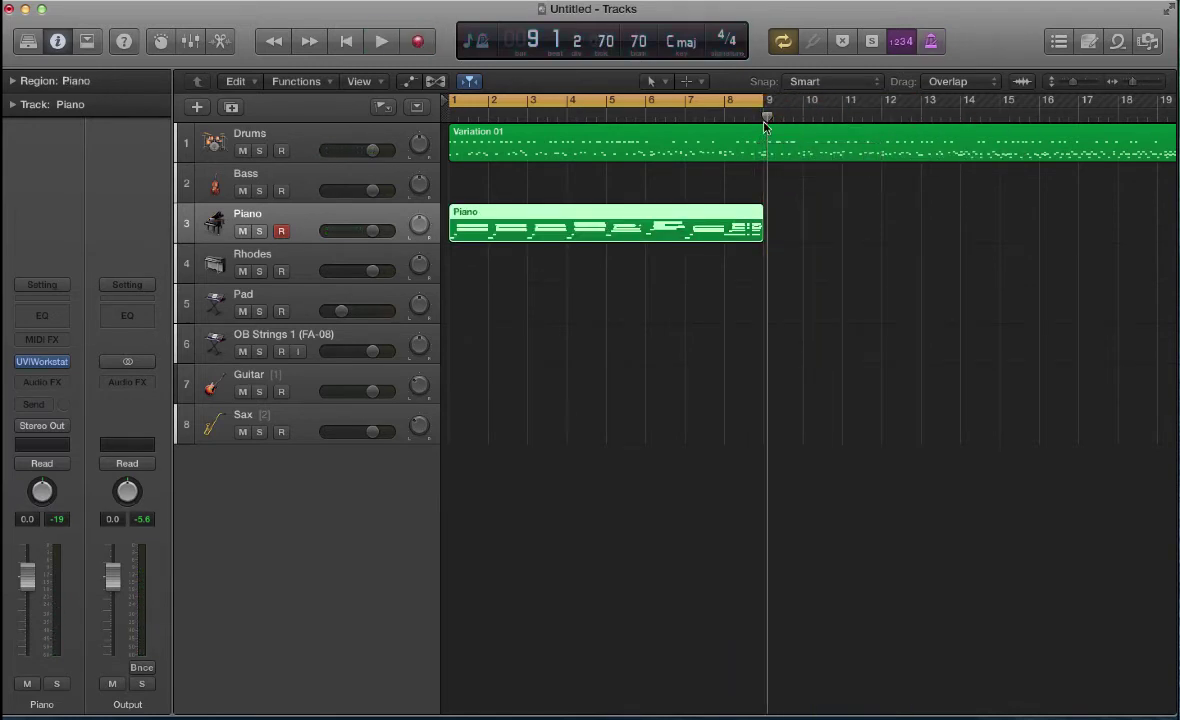
Record an eight-bar Bass region over bars 1–9, then select the Rhodes track
{"action": "left_click", "coordinate": [285, 183]}
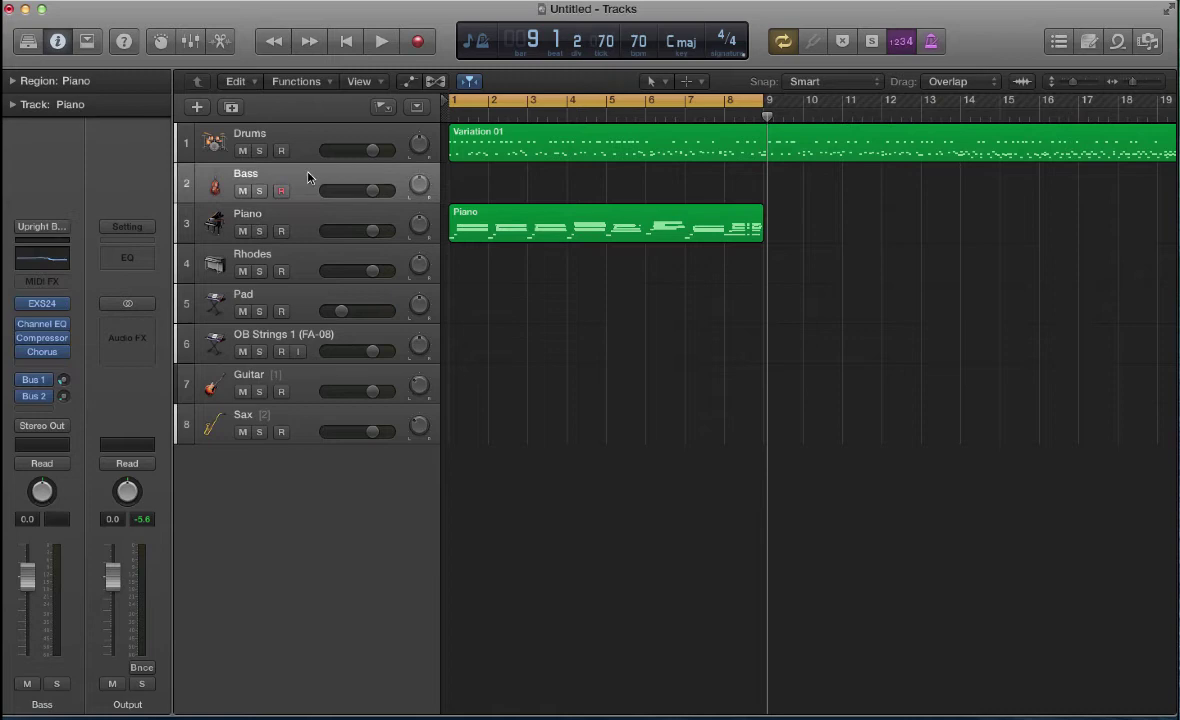
{"action": "left_click", "coordinate": [414, 42]}
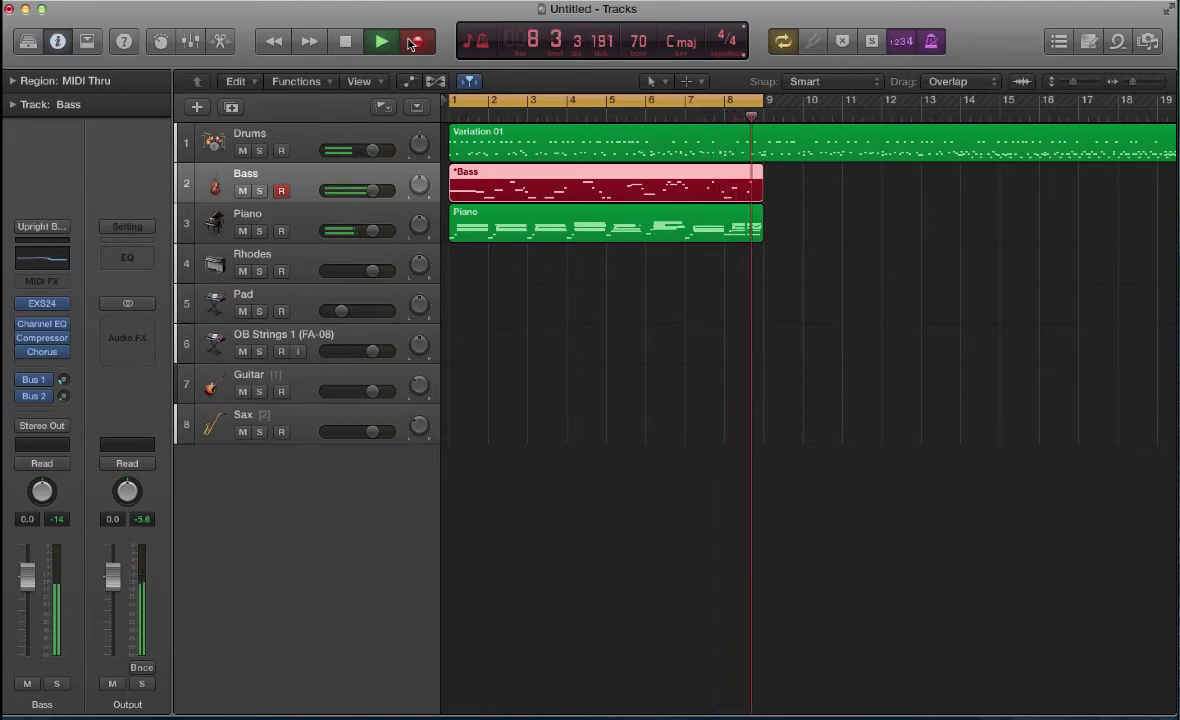
{"action": "key", "text": "space"}
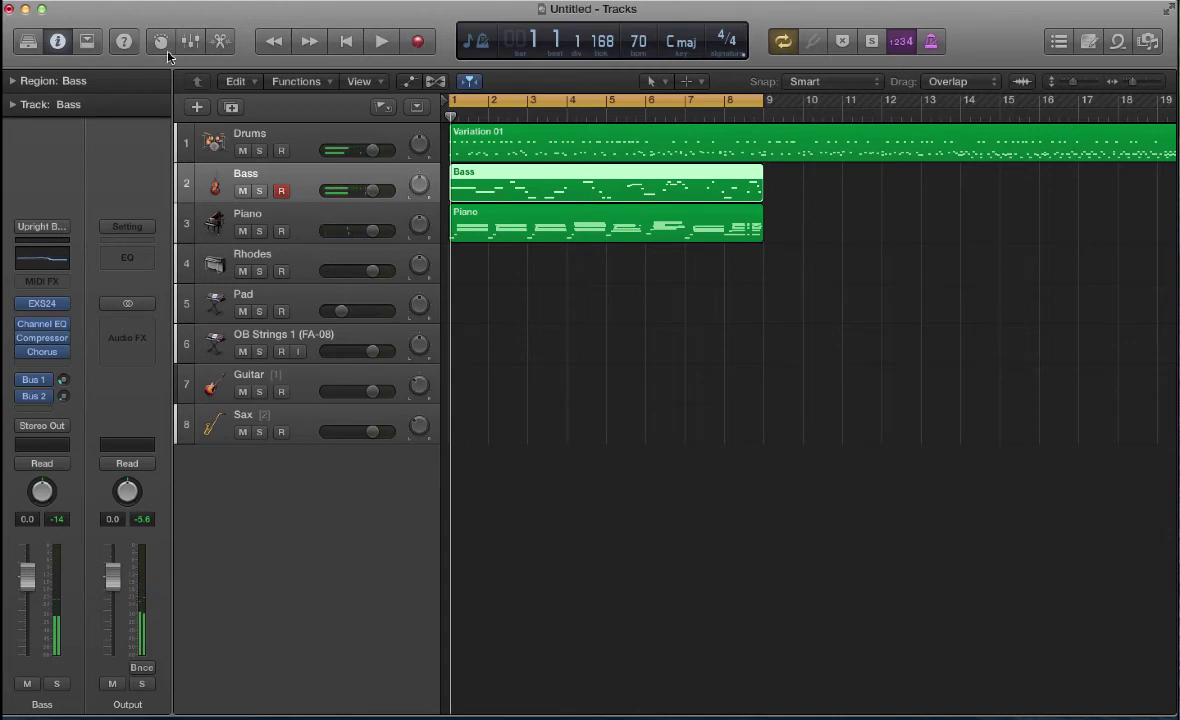
{"action": "left_click", "coordinate": [272, 250]}
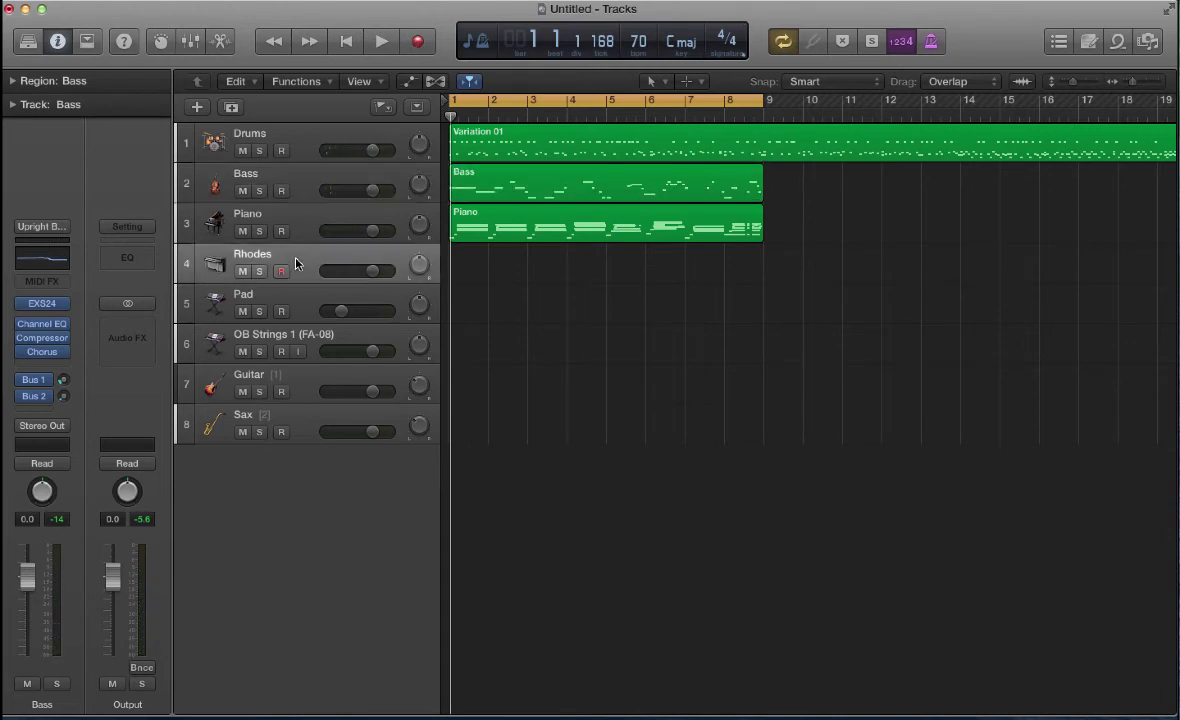
After a brief aborted pass, record the Pad part over bars 1–9, then arm Guitar
{"action": "left_click", "coordinate": [280, 311]}
{"action": "left_click", "coordinate": [348, 43]}
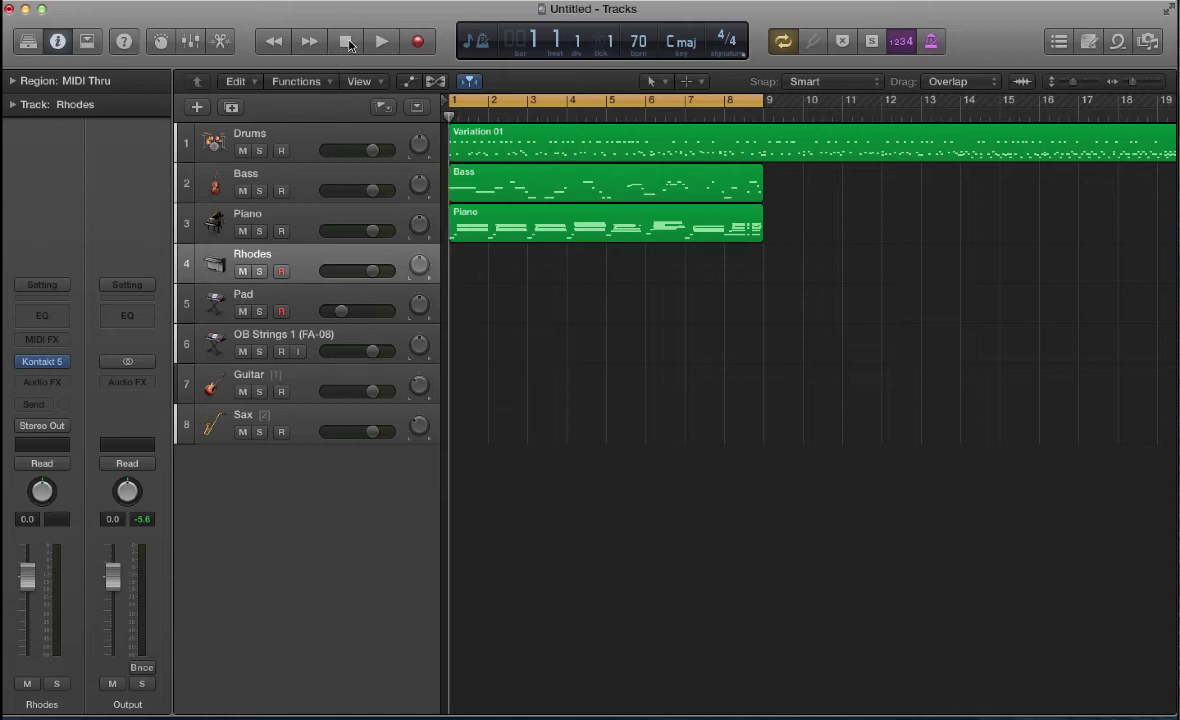
{"action": "left_click", "coordinate": [416, 41]}
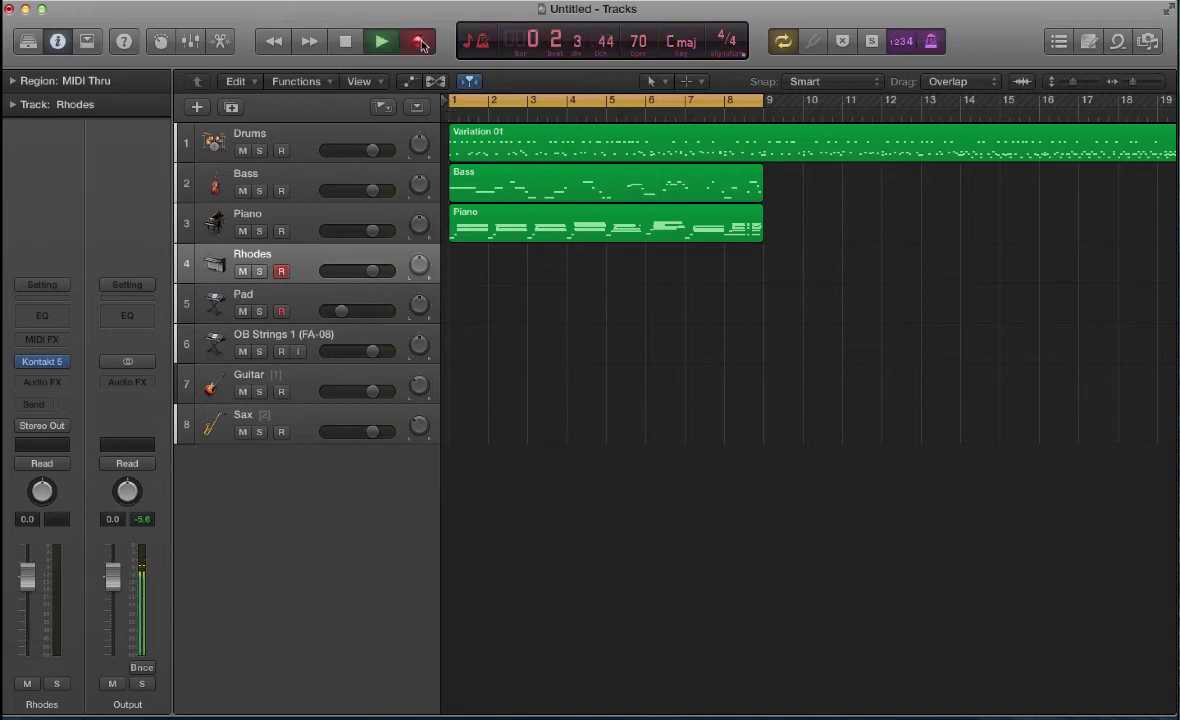
{"action": "key", "text": "space"}
{"action": "left_click", "coordinate": [298, 306]}
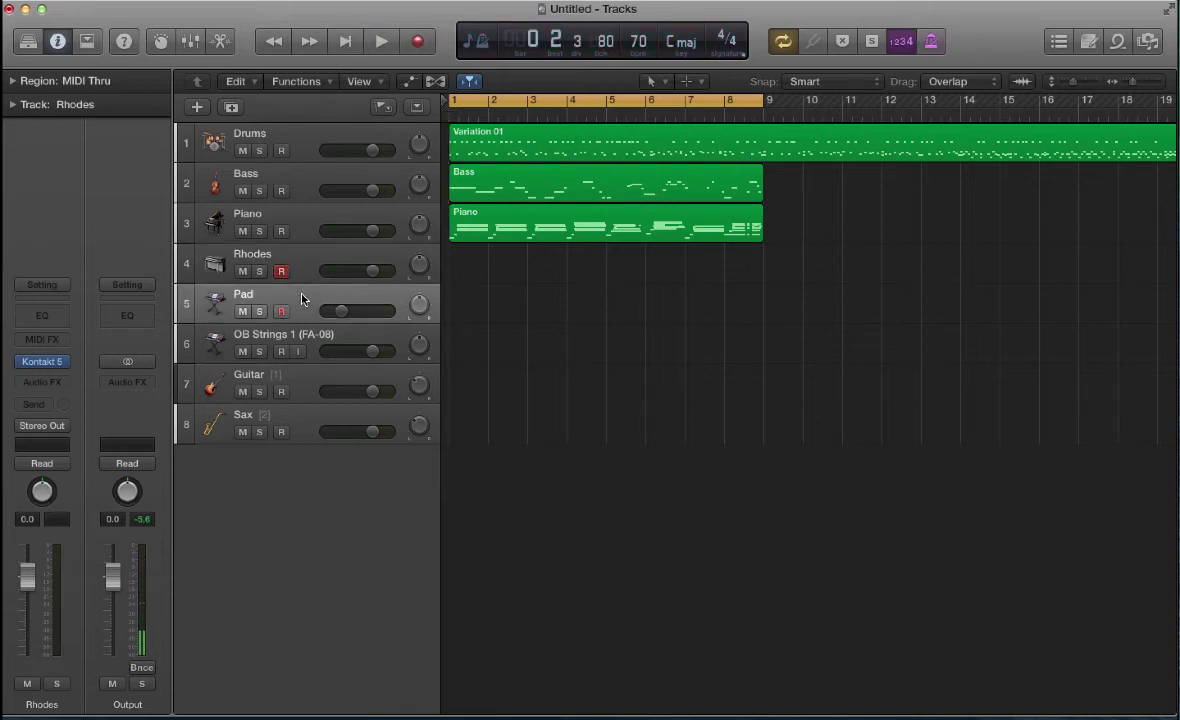
{"action": "left_click", "coordinate": [418, 41]}
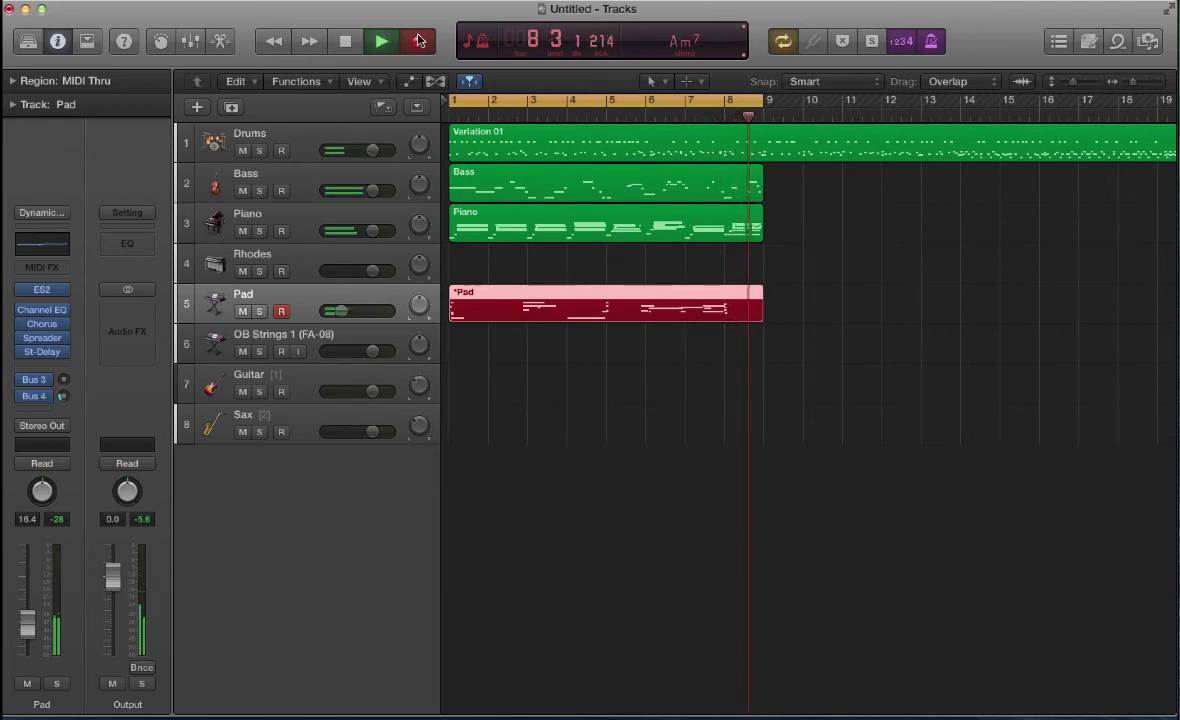
{"action": "key", "text": "space"}
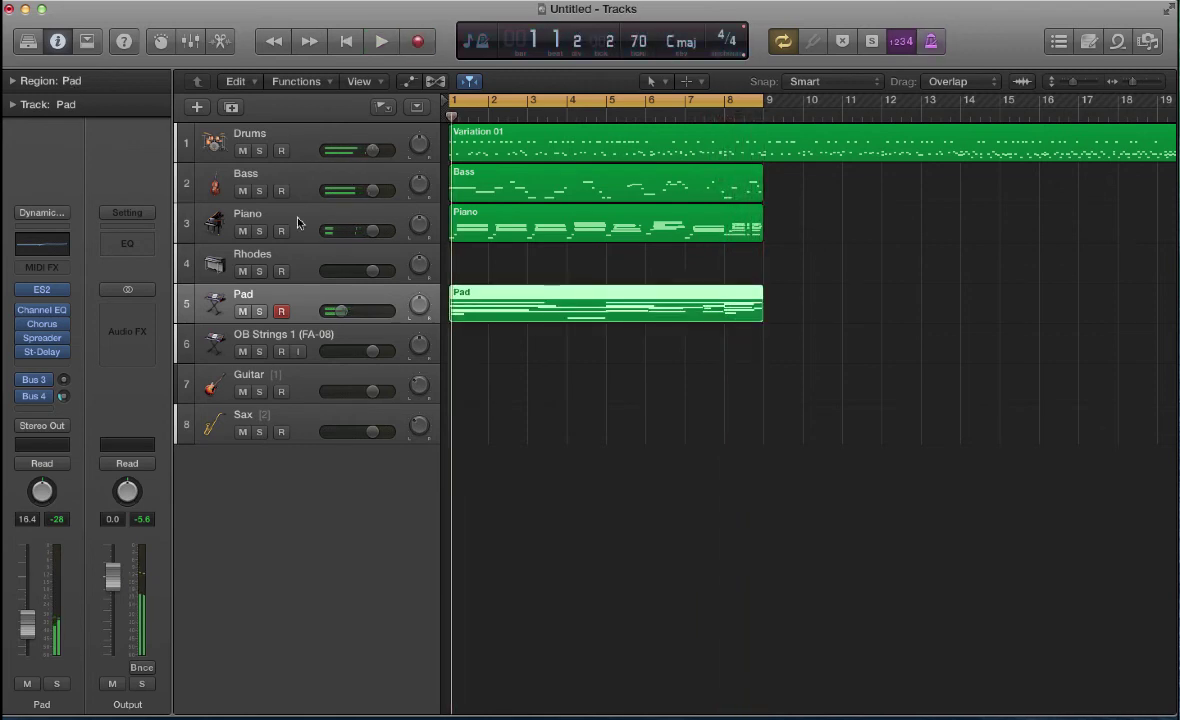
{"action": "left_click", "coordinate": [293, 385]}
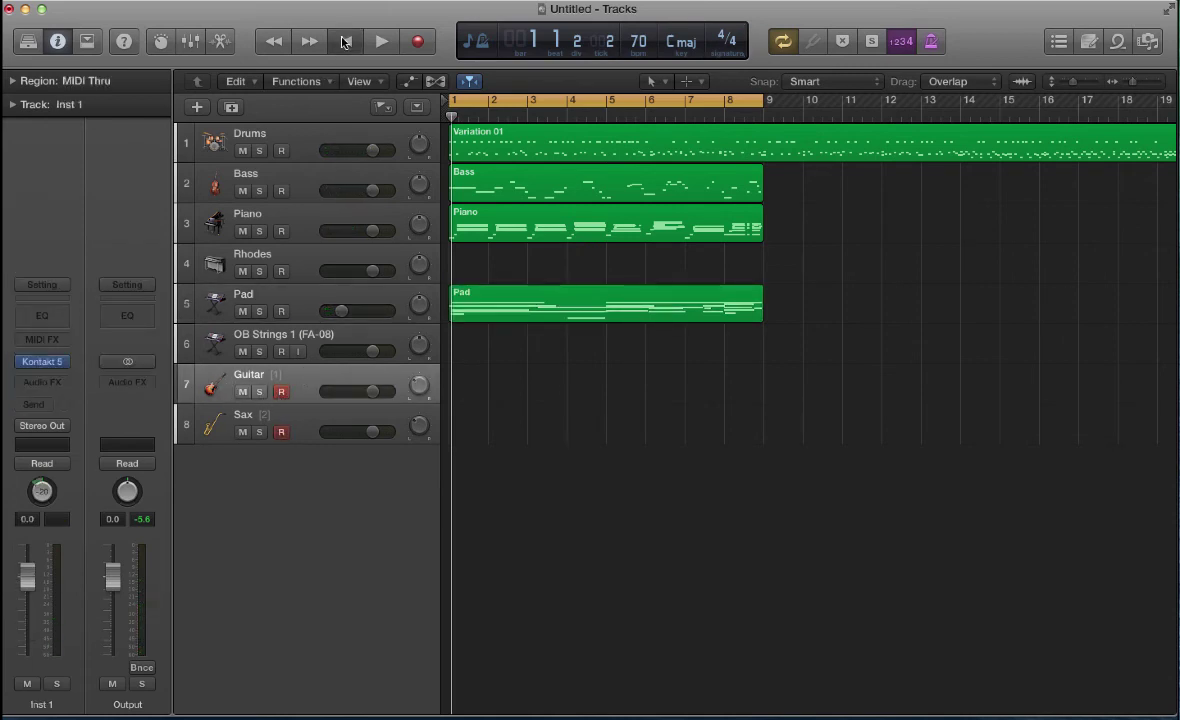
Record an eight-bar Guitar region over bars 1–9, then return the playhead to the beginning
{"action": "left_click", "coordinate": [416, 41]}
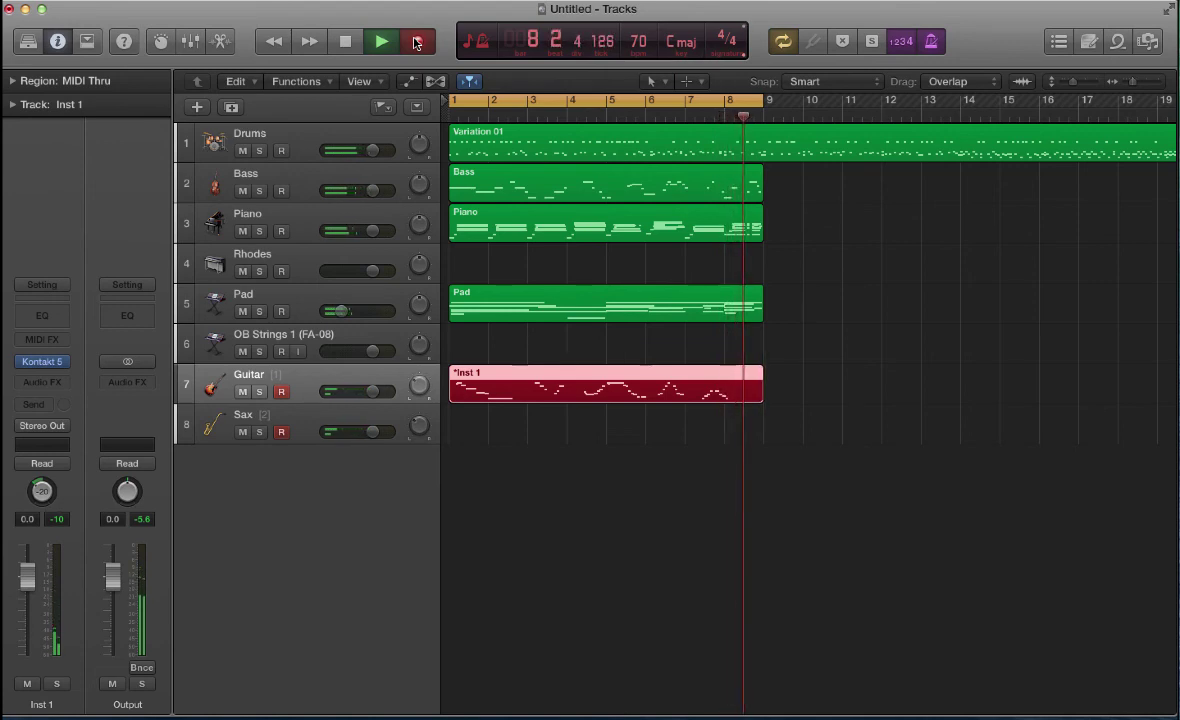
{"action": "key", "text": "space"}
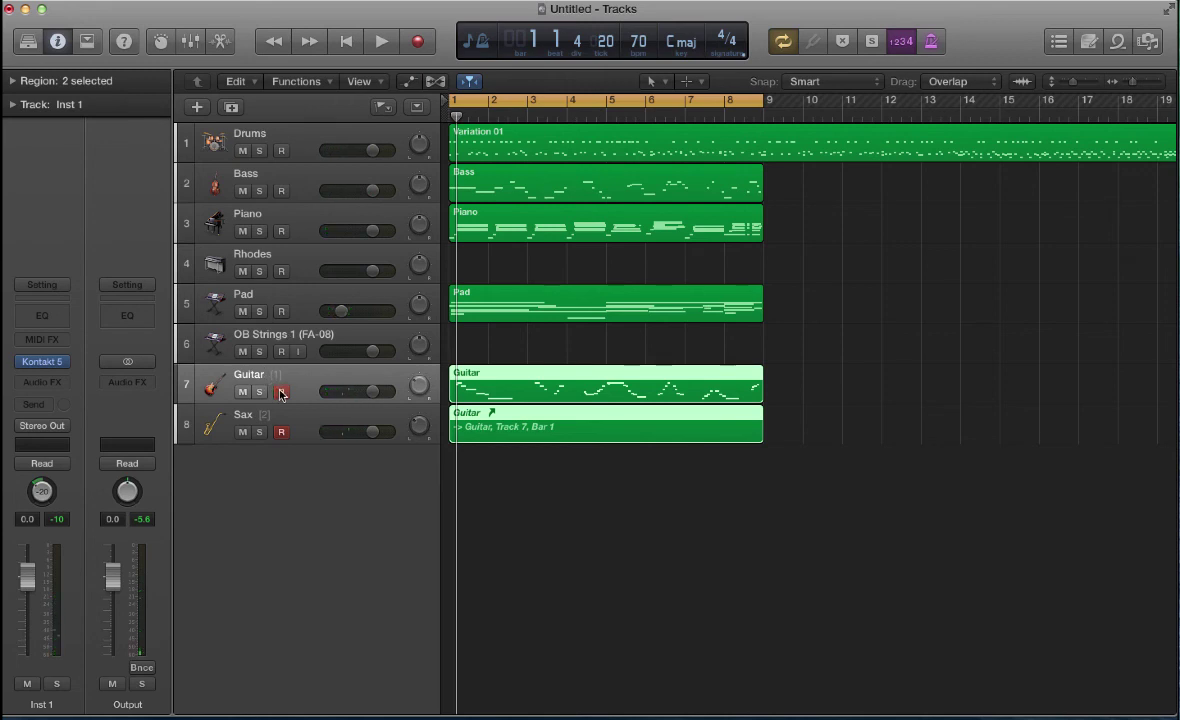
{"action": "left_click", "coordinate": [345, 41]}
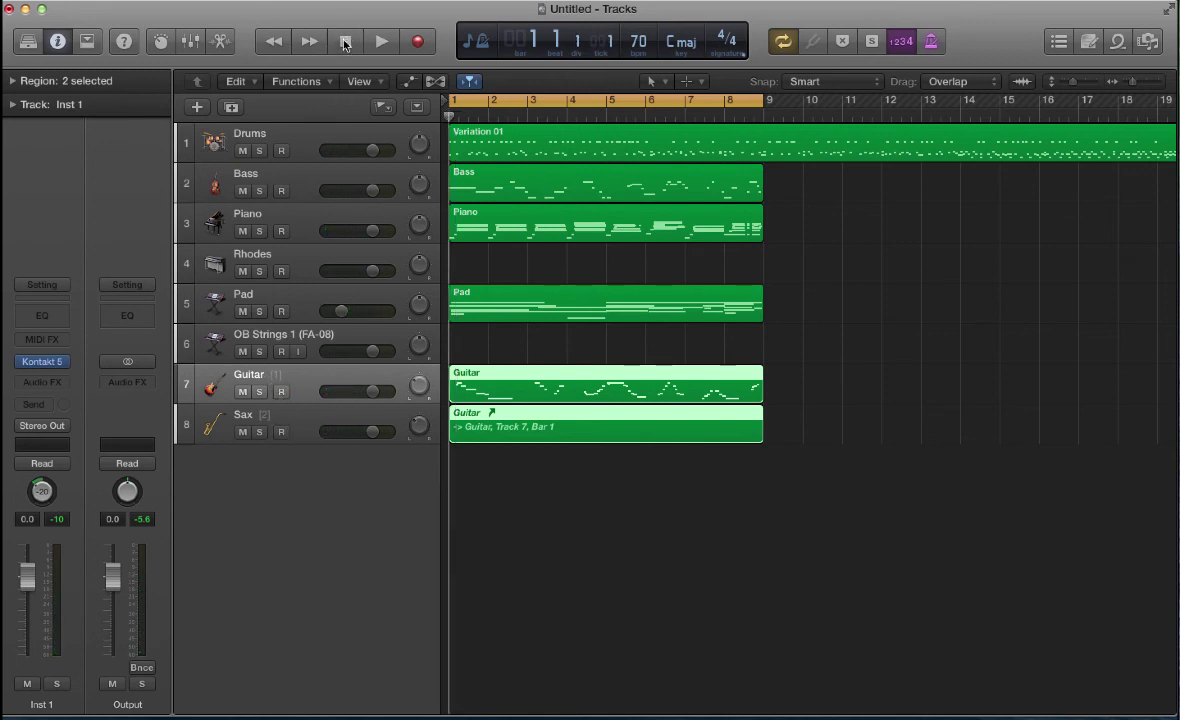
{"action": "left_click", "coordinate": [379, 42]}
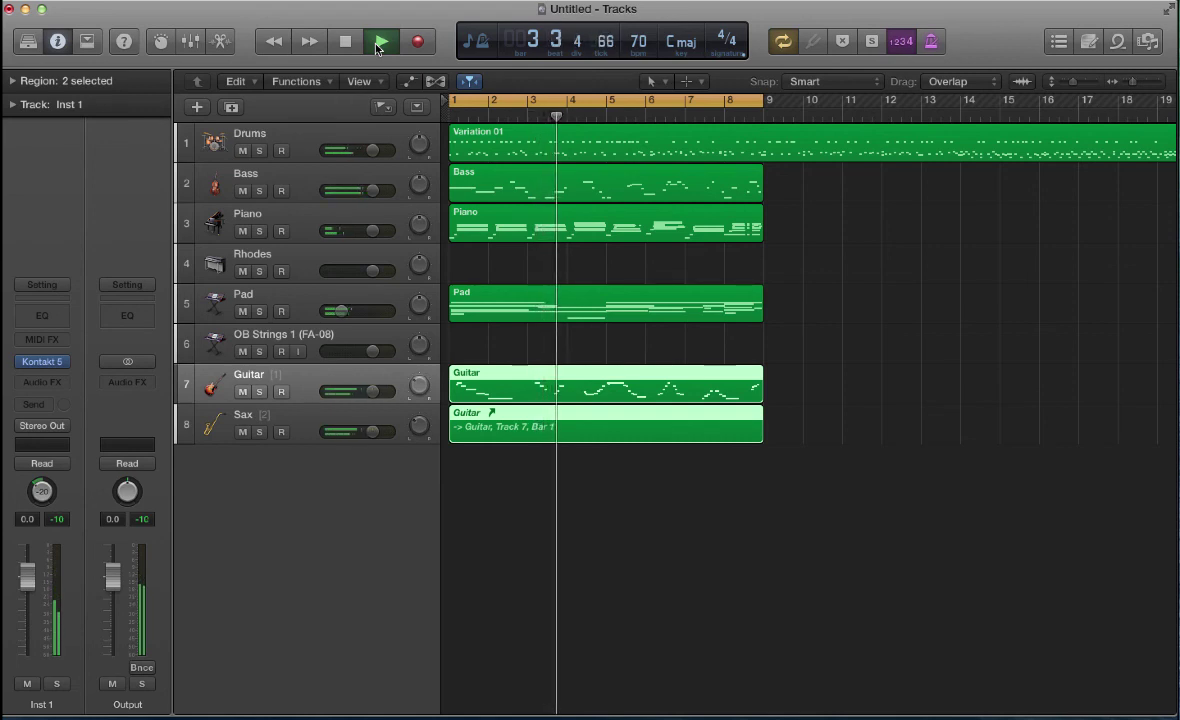
{"action": "left_click", "coordinate": [379, 43]}
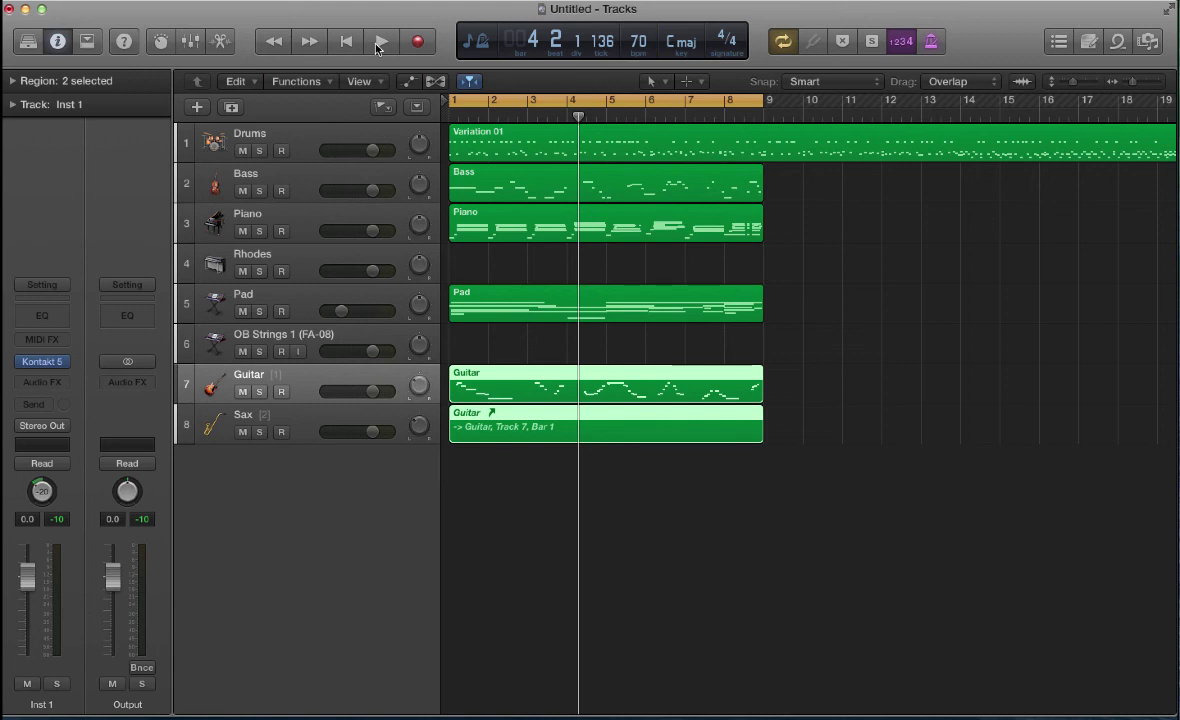
{"action": "left_click", "coordinate": [279, 213]}
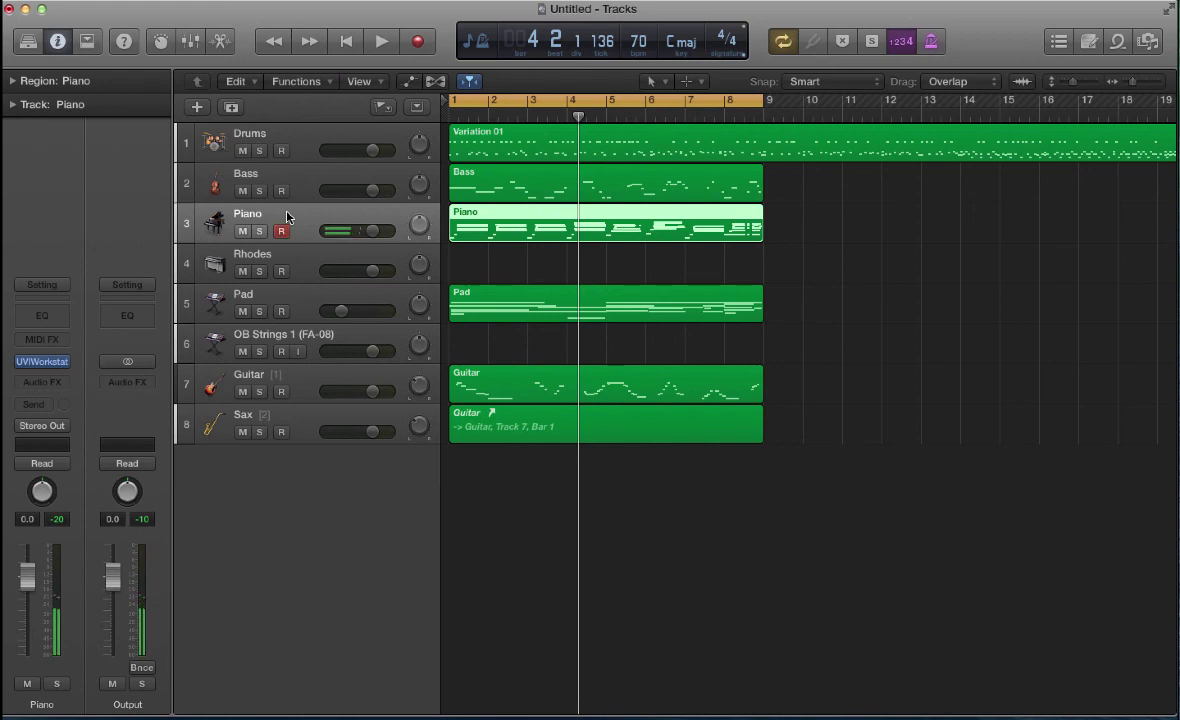
{"action": "left_click", "coordinate": [292, 180]}
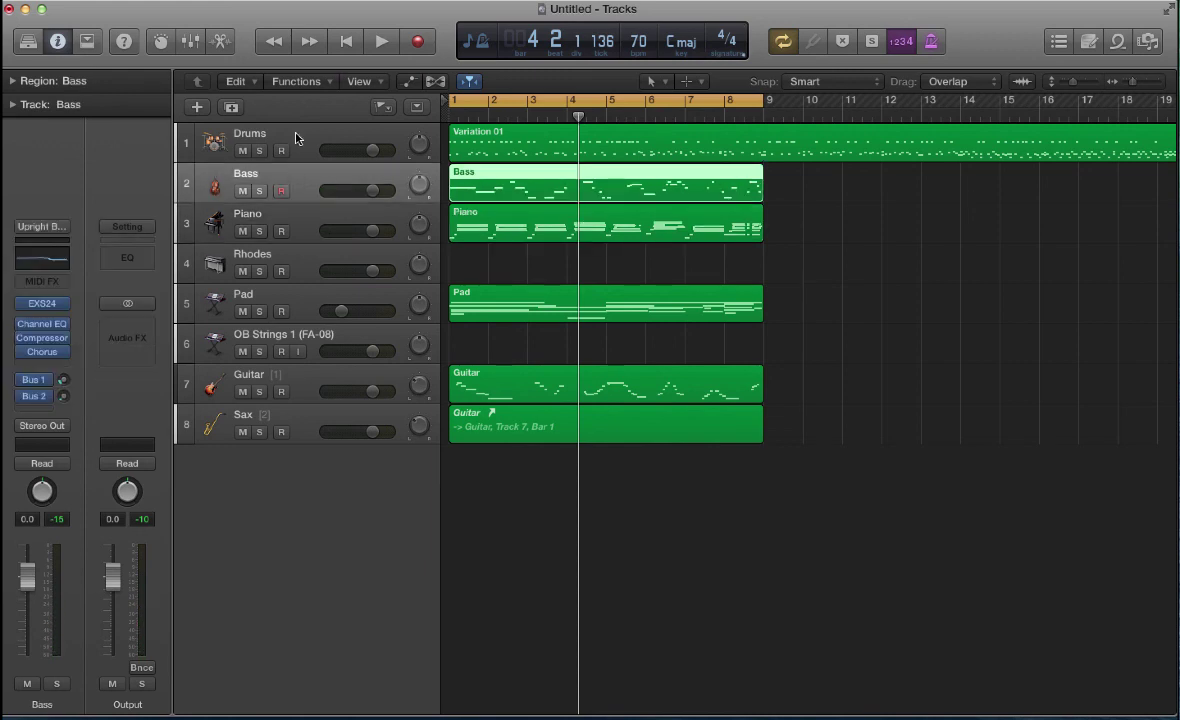
{"action": "left_click", "coordinate": [296, 139]}
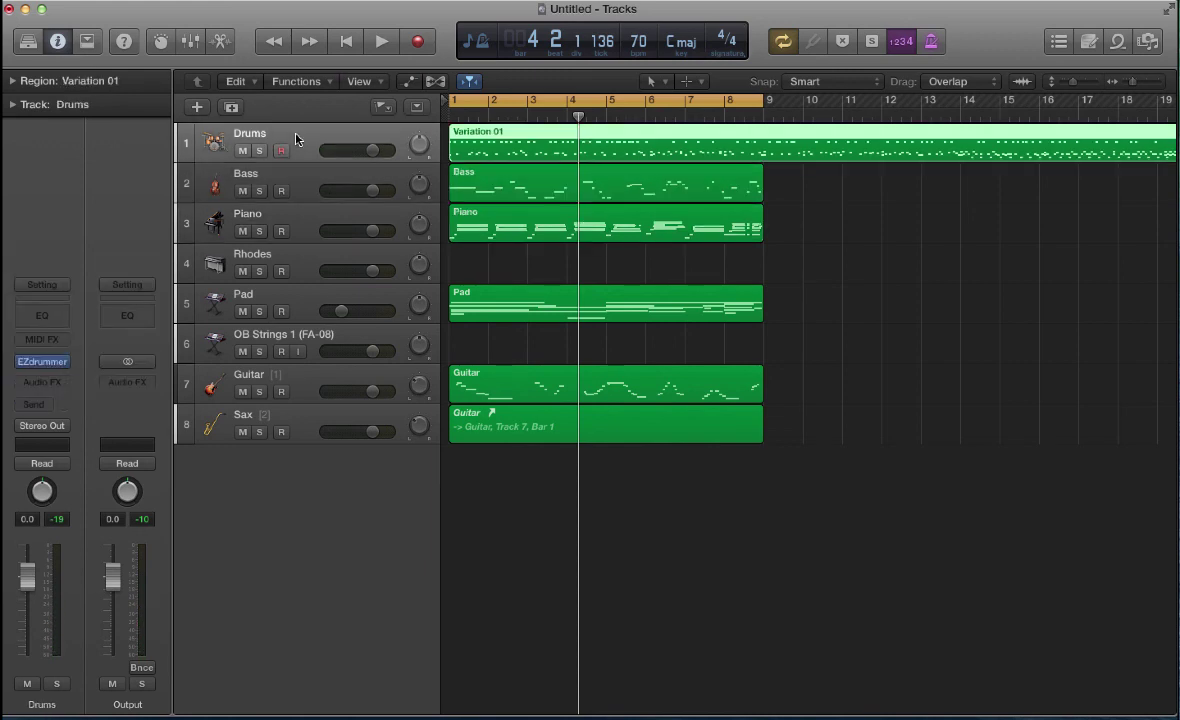